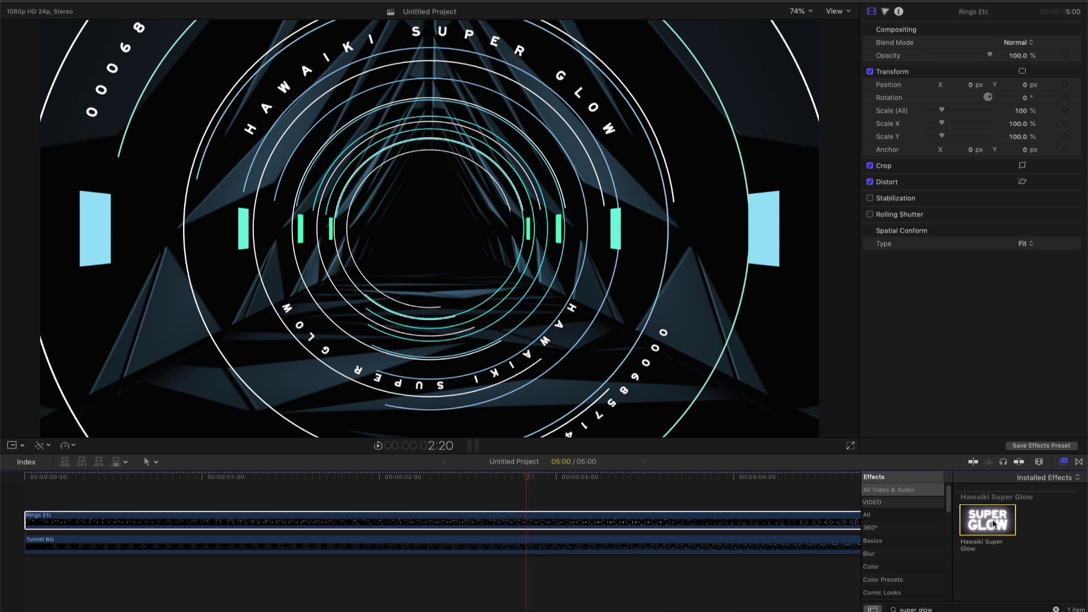
Step: Apply the Hawaiki Super Glow effect to the Rings Etc clip, show its parameters and increase Falloff
left_click_drag(993, 524, 527, 524)
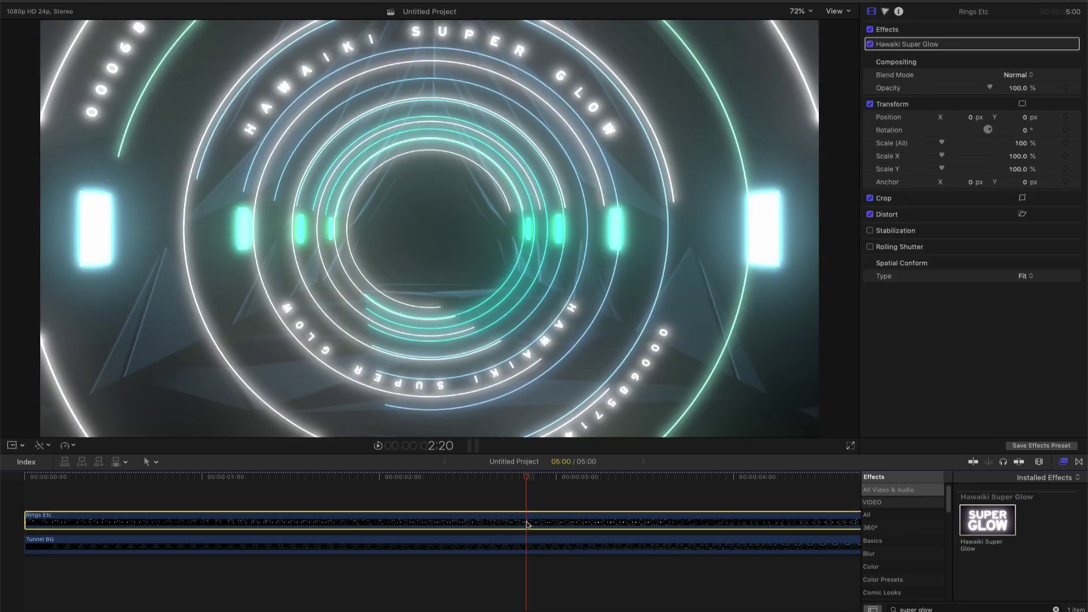
left_click(1062, 44)
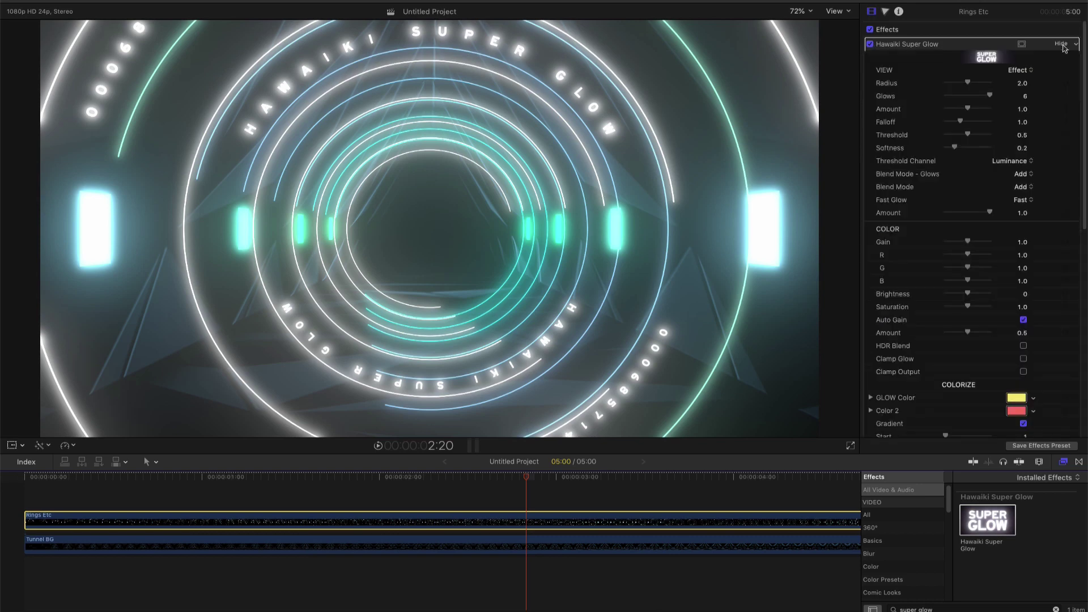
left_click_drag(960, 121, 977, 123)
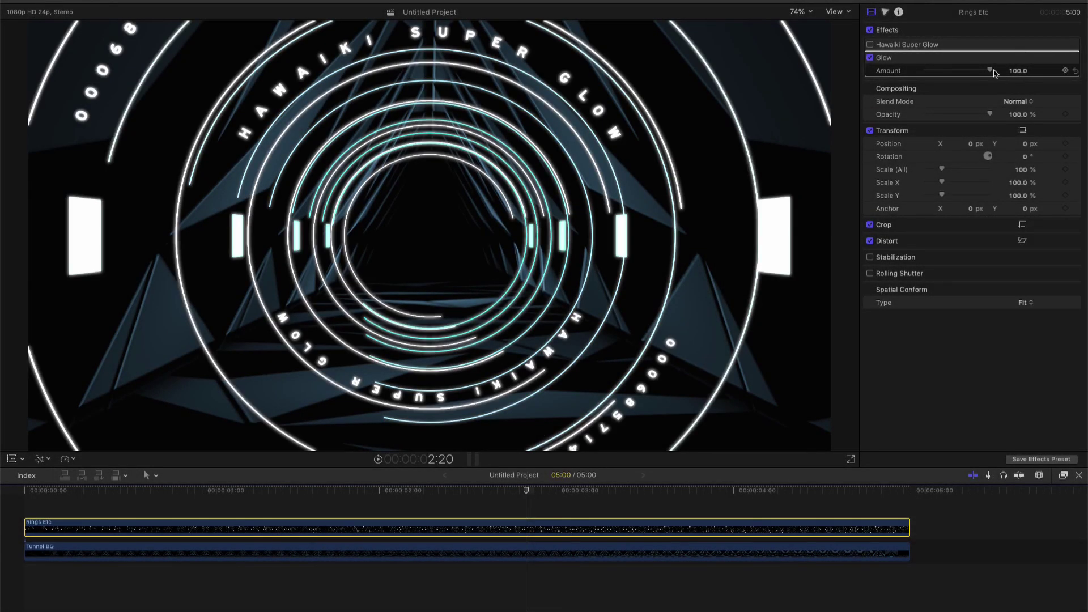
Step: Adjust the Amount of the standard Glow effect on the Rings Etc clip
left_click_drag(990, 71, 1085, 87)
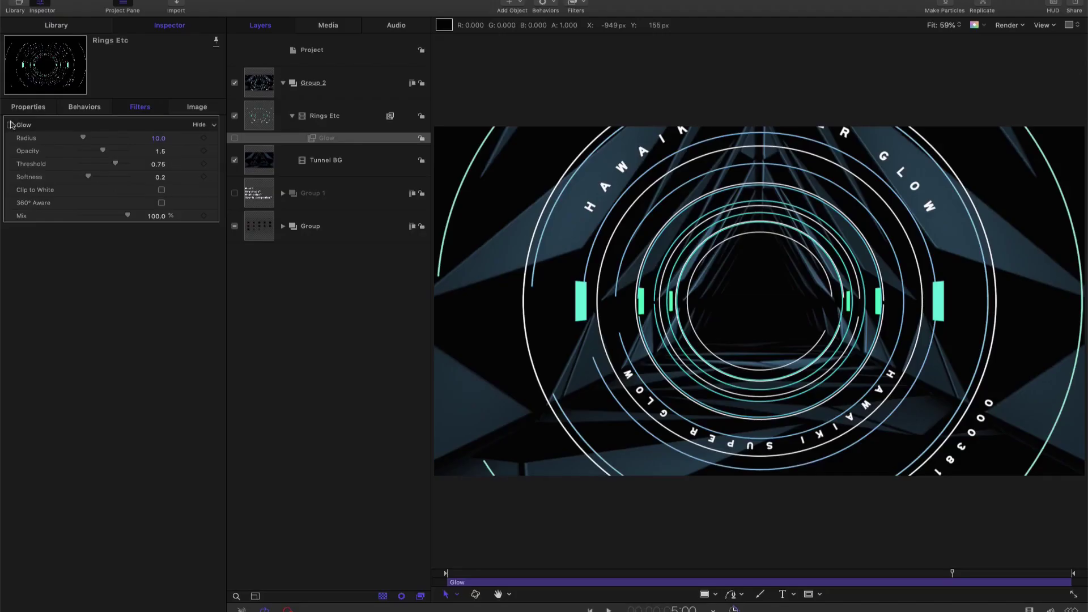
Step: Switch to Motion and, for the Rings Etc Glow filter, set Radius to 100, raise Opacity and lower Threshold
left_click_drag(83, 138, 170, 142)
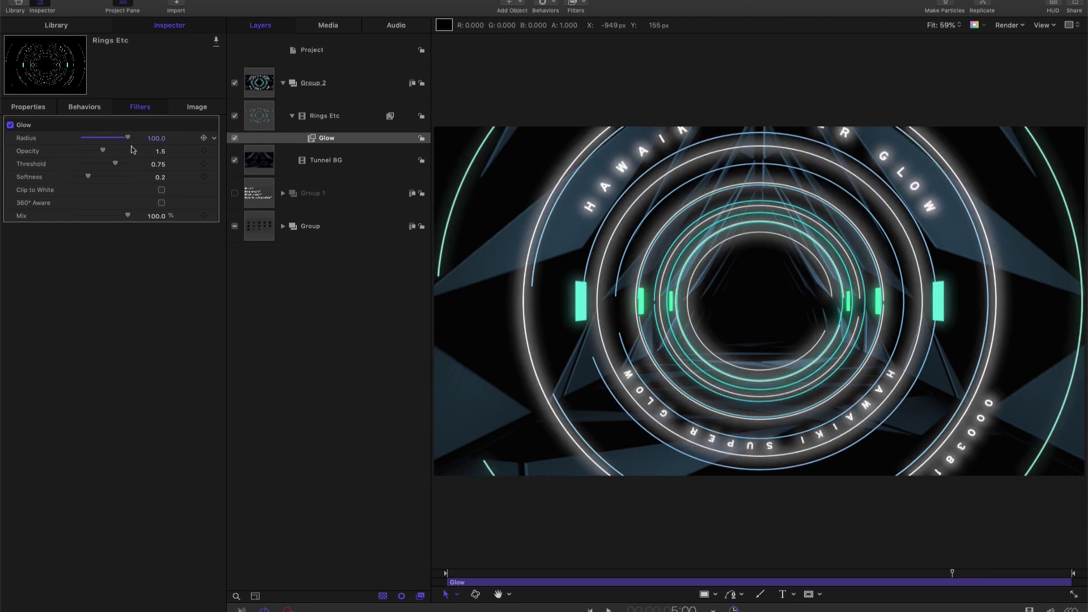
left_click_drag(103, 150, 191, 152)
left_click_drag(116, 163, 45, 163)
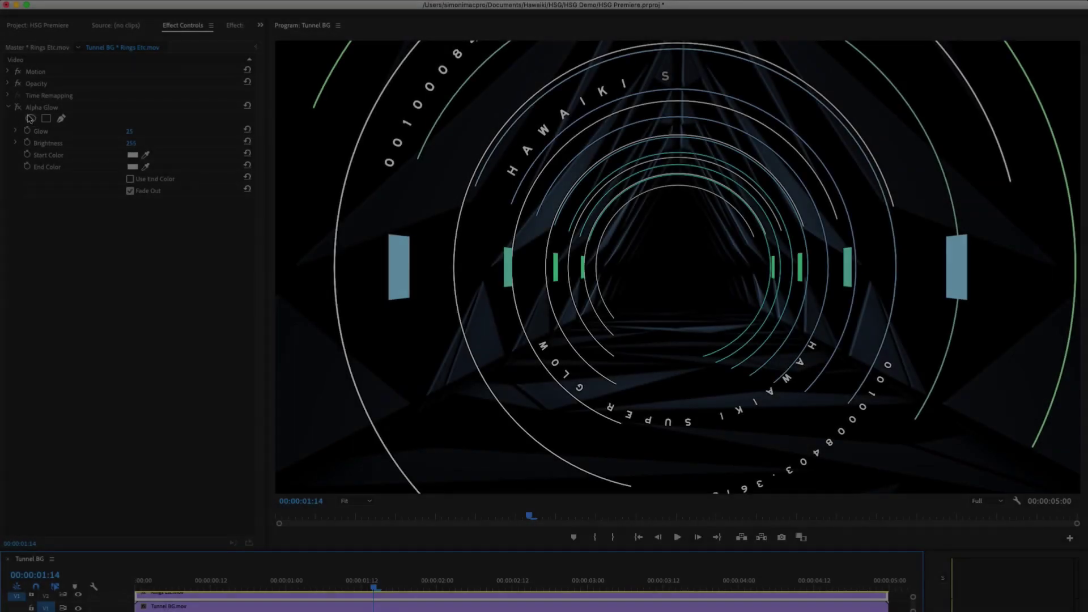
Step: Switch to Premiere Pro, enable the Alpha Glow effect on Rings Etc.mov and set its Glow to 100
left_click(18, 108)
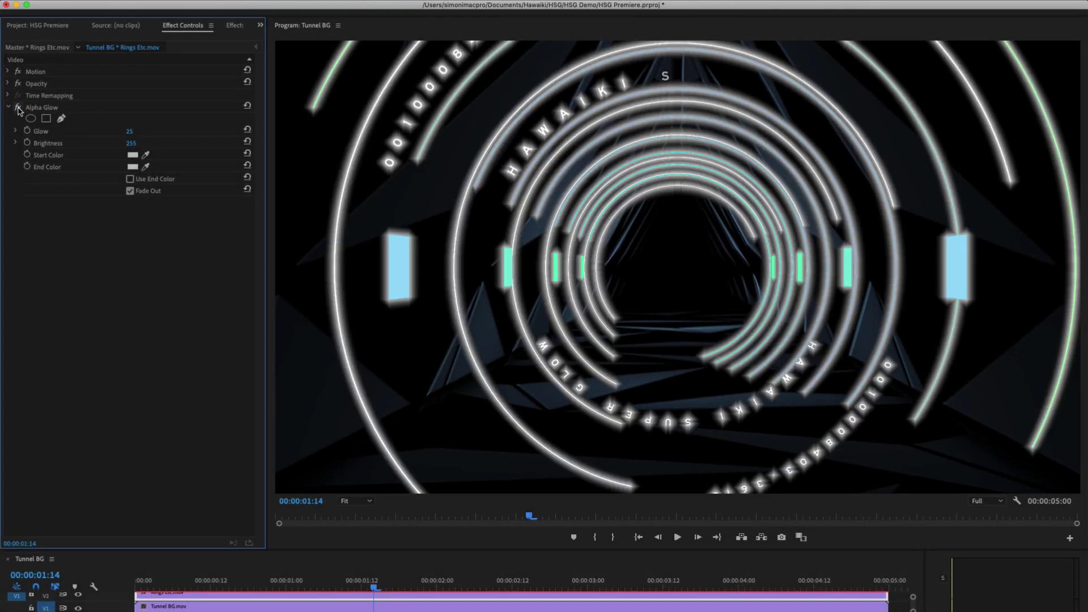
left_click(129, 131)
type("100")
key("Return")
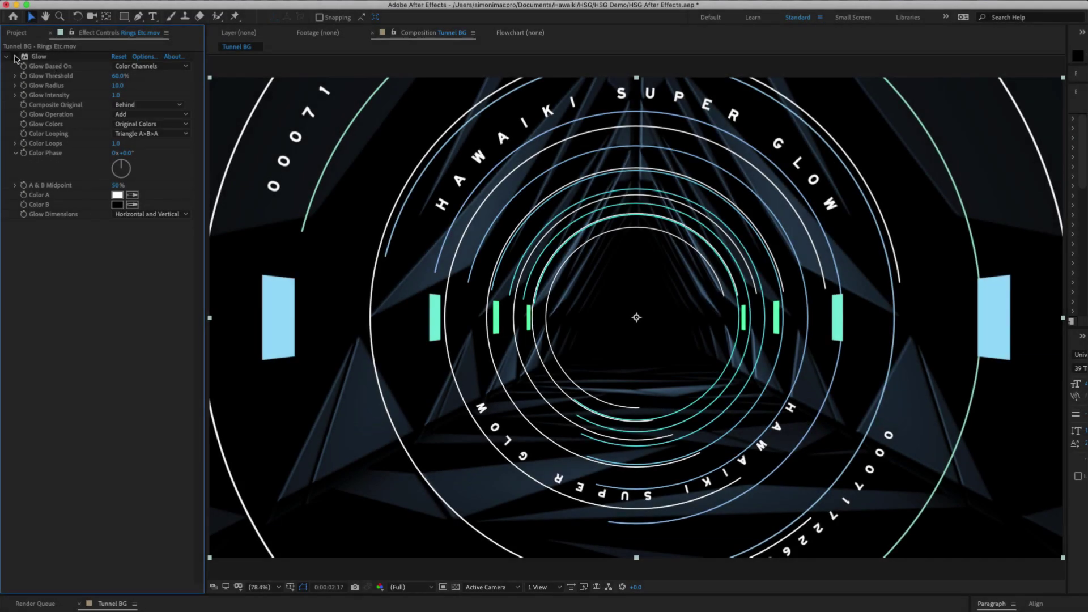
Step: Switch to After Effects, enable the Glow effect on the Rings Etc.mov layer and increase its Glow Radius
left_click(15, 58)
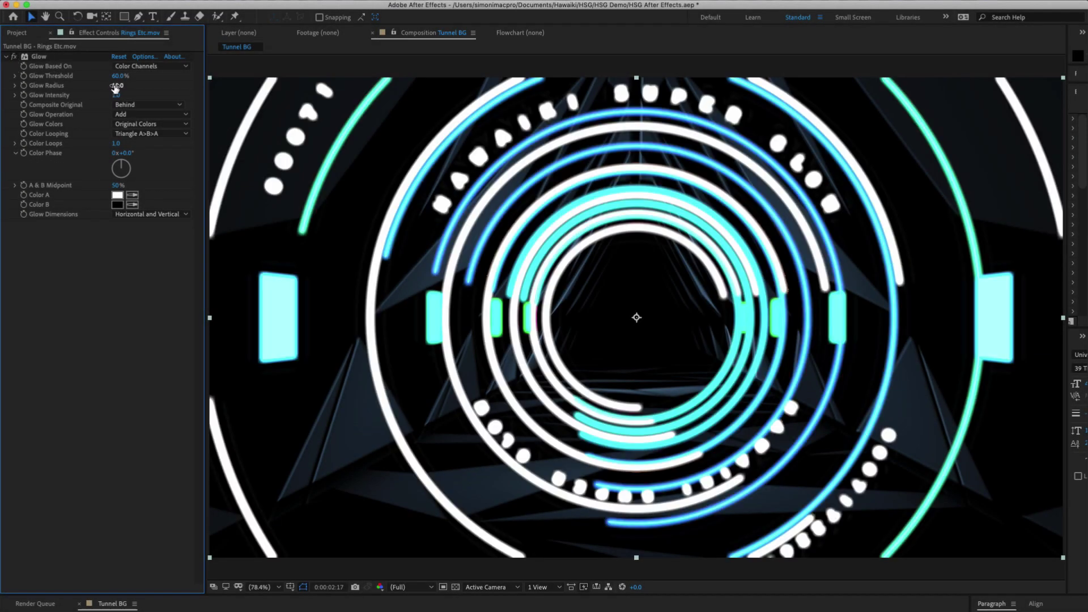
left_click_drag(115, 86, 152, 91)
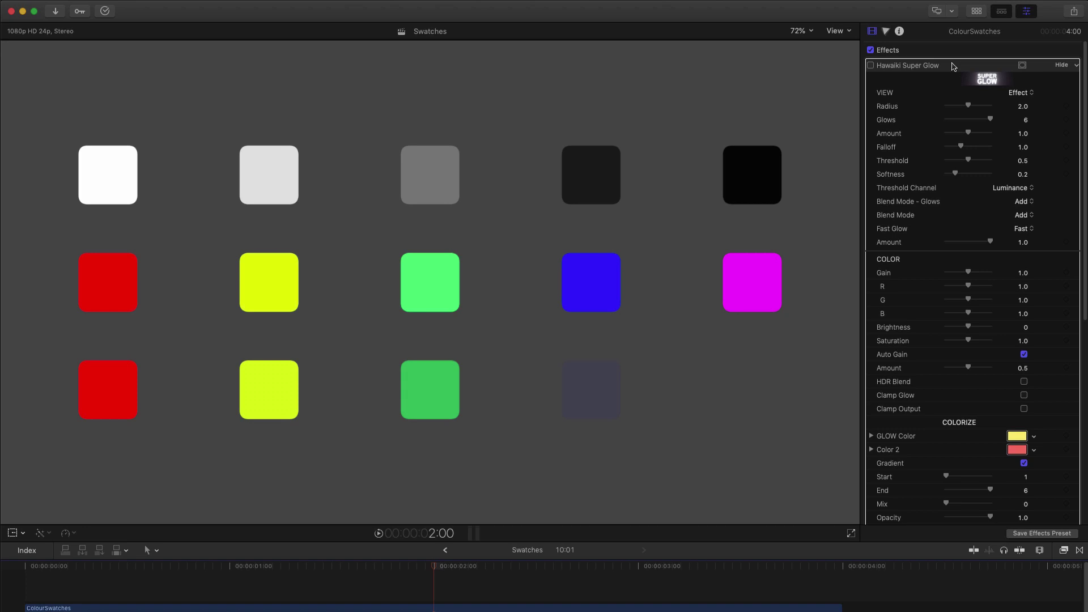
Step: Switch to Final Cut Pro and enable the Hawaiki Super Glow effect on the ColourSwatches clip
left_click(871, 65)
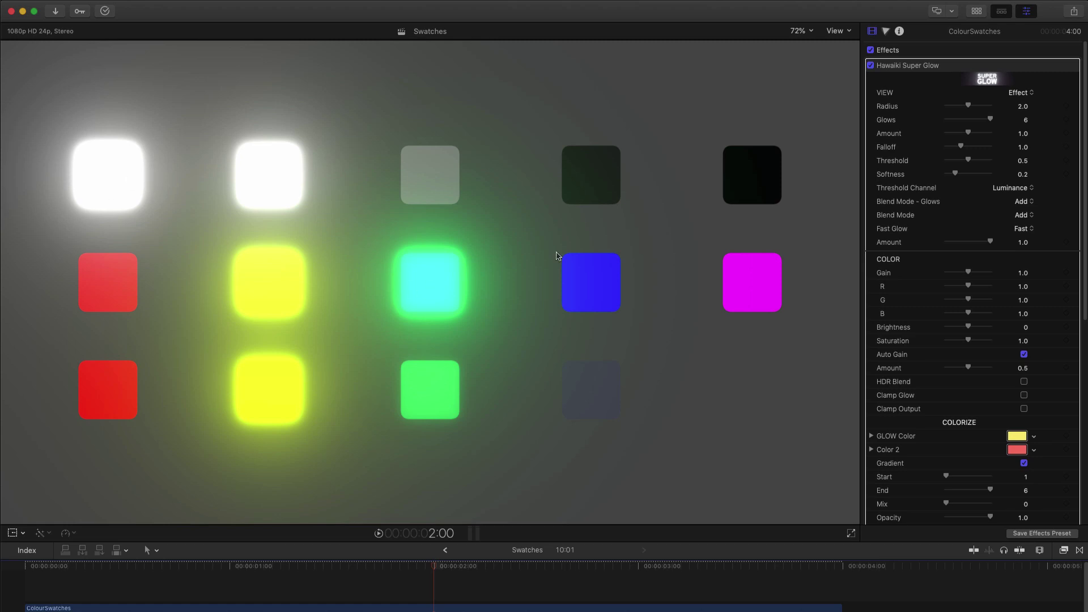
Step: Try the glow's Threshold at 1.0 and 0 and its Softness at 0.76, and restore both settings
left_click_drag(968, 161, 1010, 163)
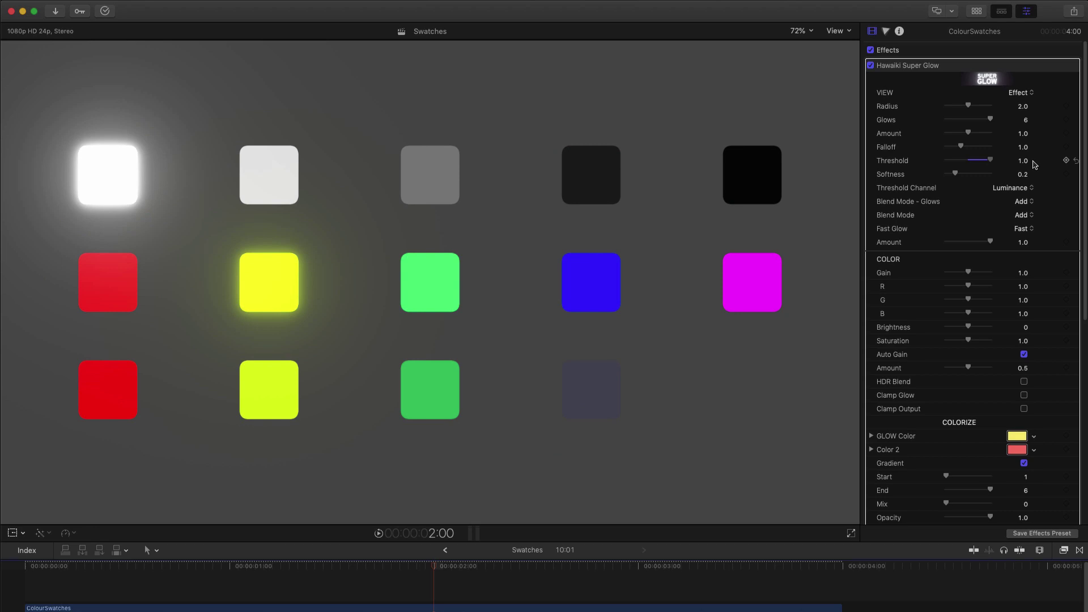
left_click_drag(1035, 164, 938, 165)
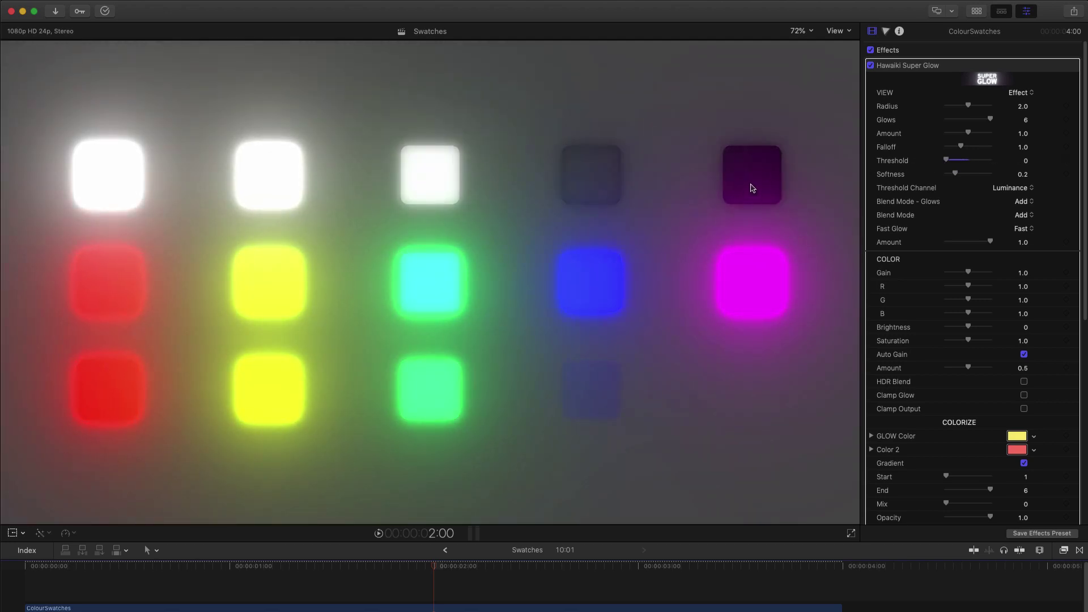
left_click_drag(947, 160, 981, 178)
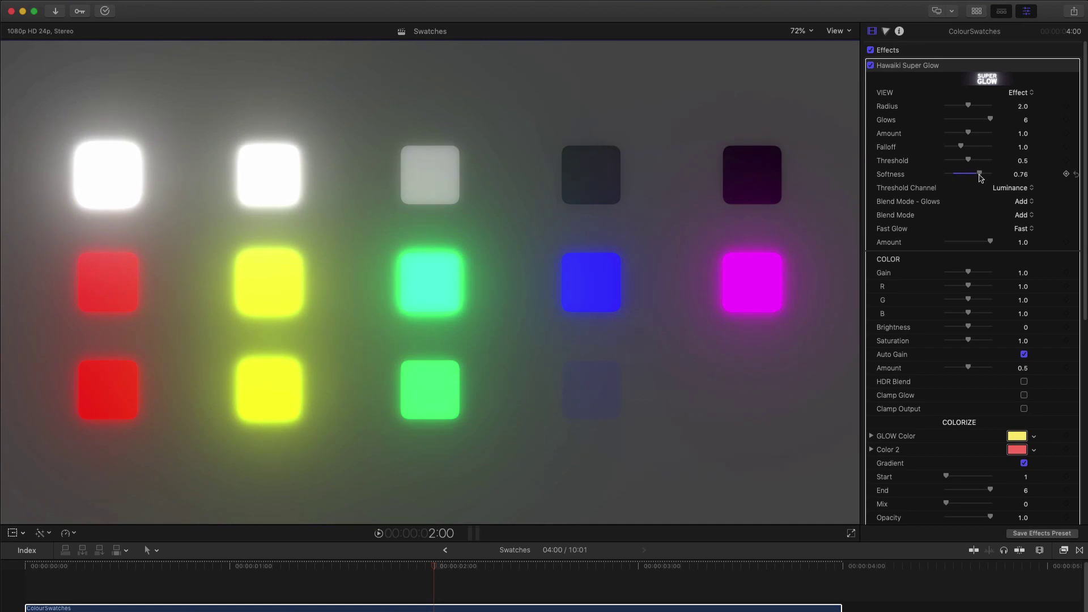
key("super+z")
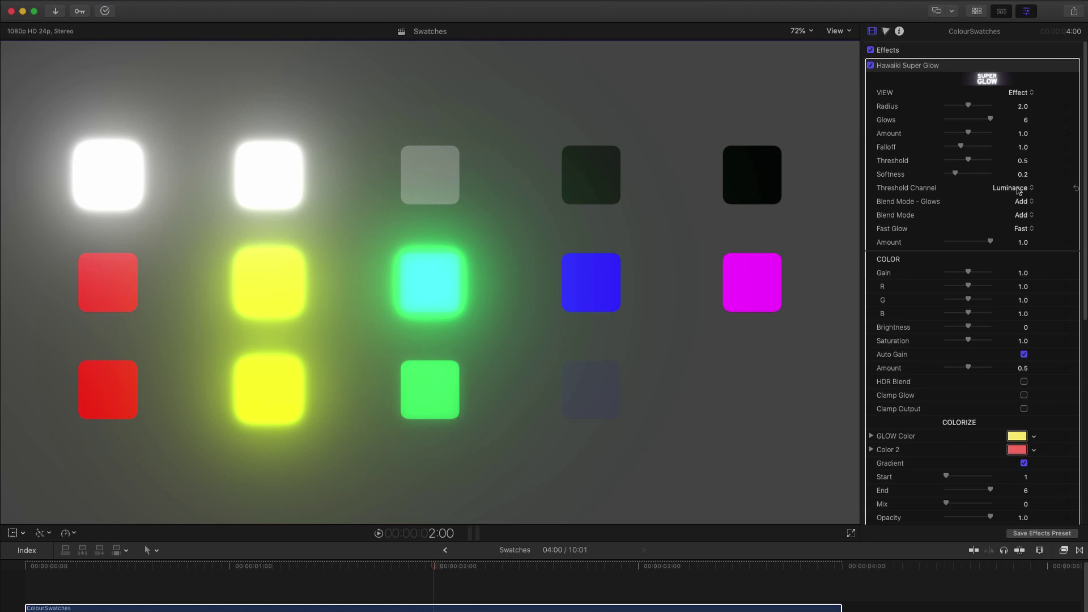
Step: Try the Threshold Channel as Alpha, Red, Green and Blue, and restore it to Luminance
left_click(1017, 191)
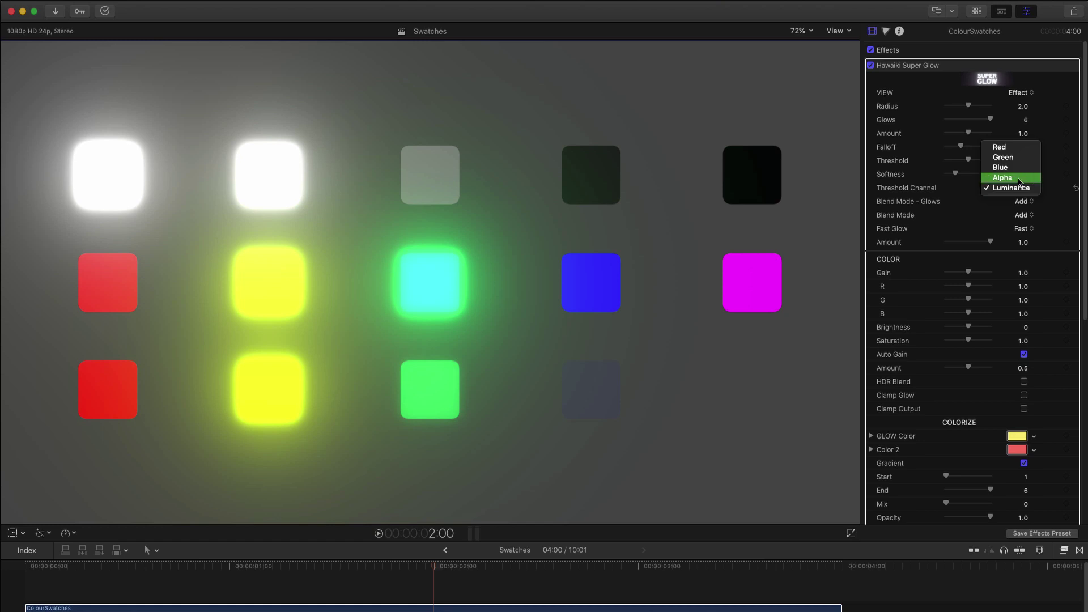
left_click(1018, 178)
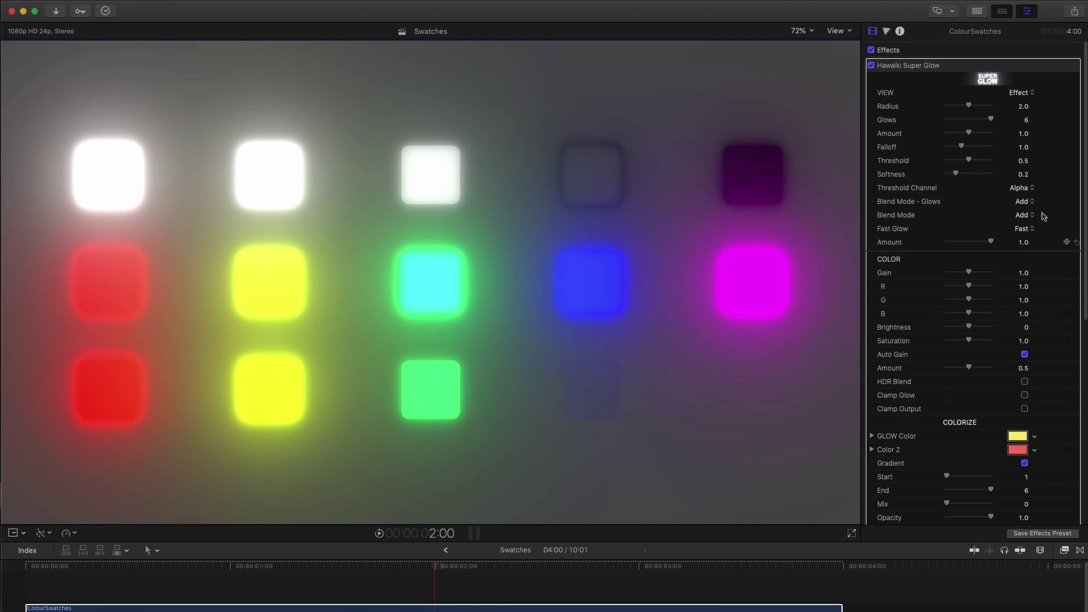
left_click(1024, 187)
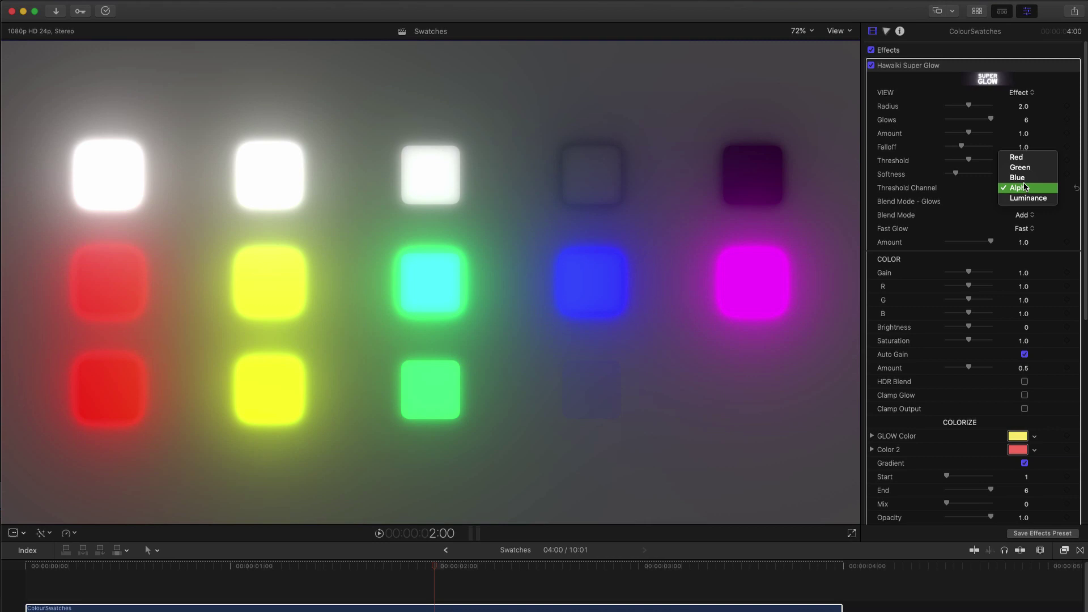
left_click(1025, 158)
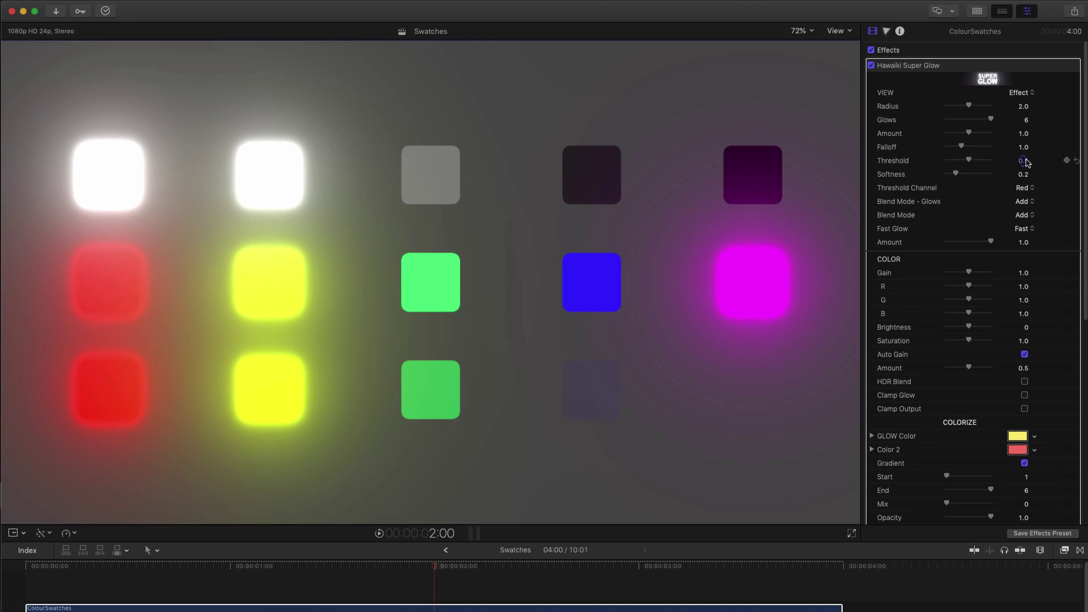
left_click(1025, 187)
left_click(1029, 199)
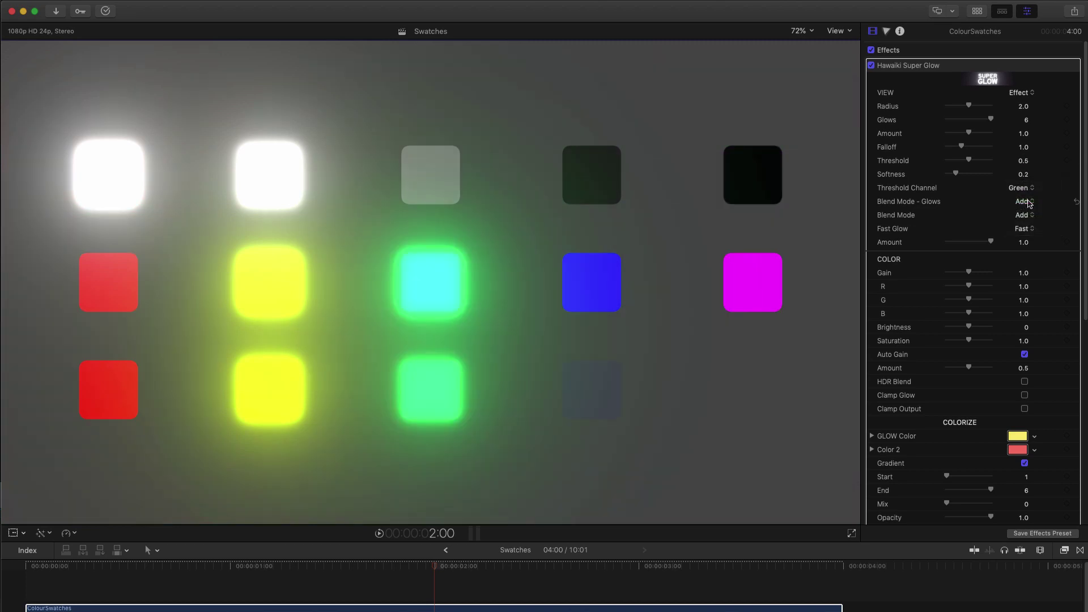
left_click(1027, 189)
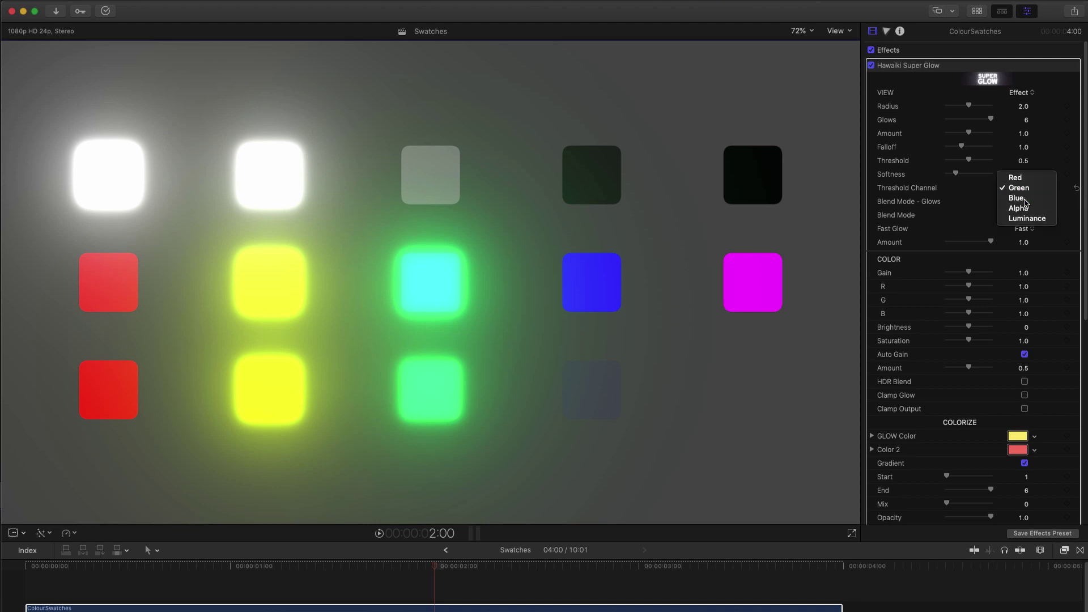
left_click(1028, 202)
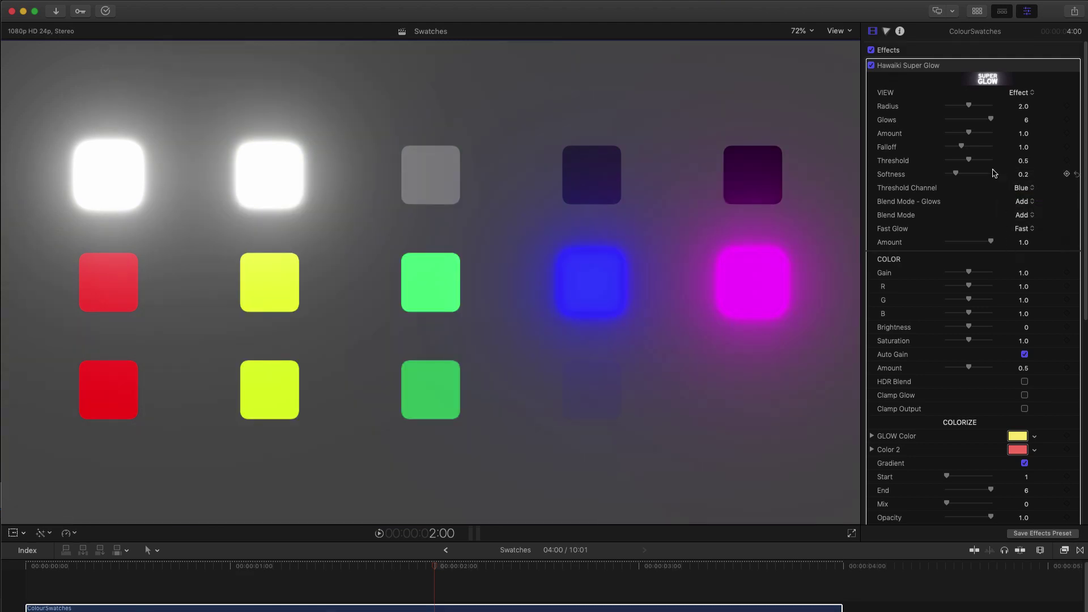
mouse_move(969, 160)
left_mouse_down()
mouse_move(993, 162)
mouse_move(938, 163)
mouse_move(993, 164)
mouse_move(971, 166)
left_mouse_up()
key("super+z")
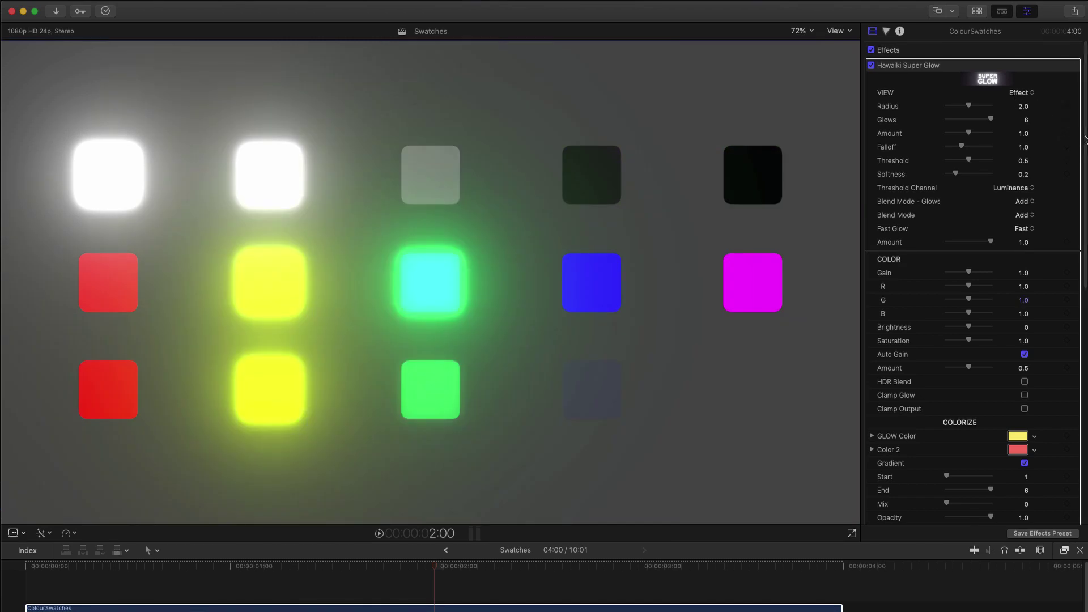
Step: Refine the glow's matte by setting Gain to 1.02, Blur to 4.0 and Gamma to 2.33
scroll(1083, 139, "down", 10)
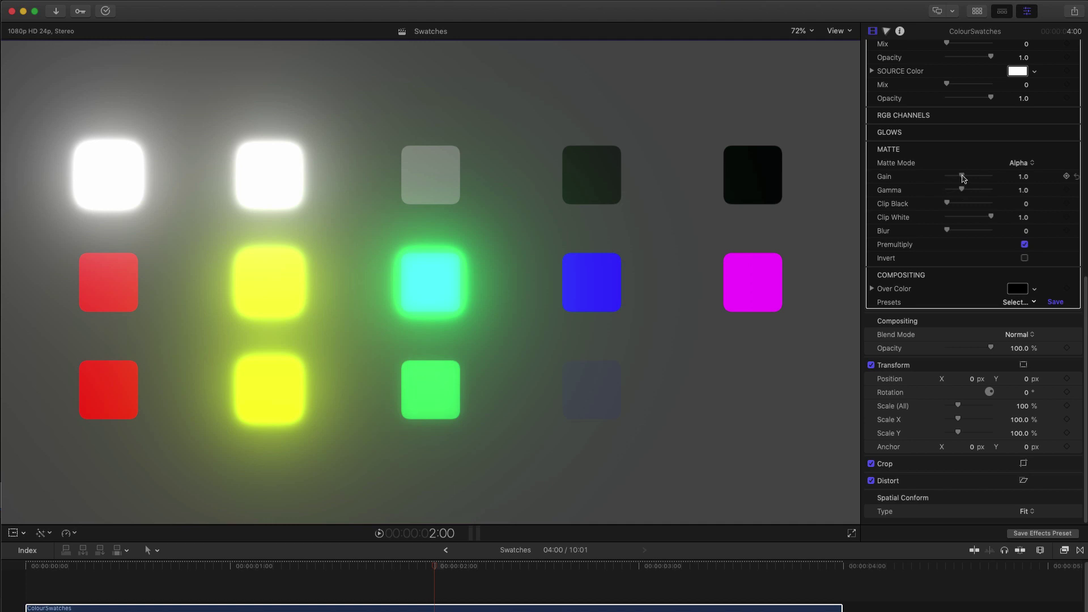
left_click_drag(963, 178, 964, 178)
mouse_move(947, 230)
left_mouse_down()
mouse_move(994, 235)
mouse_move(958, 233)
left_mouse_up()
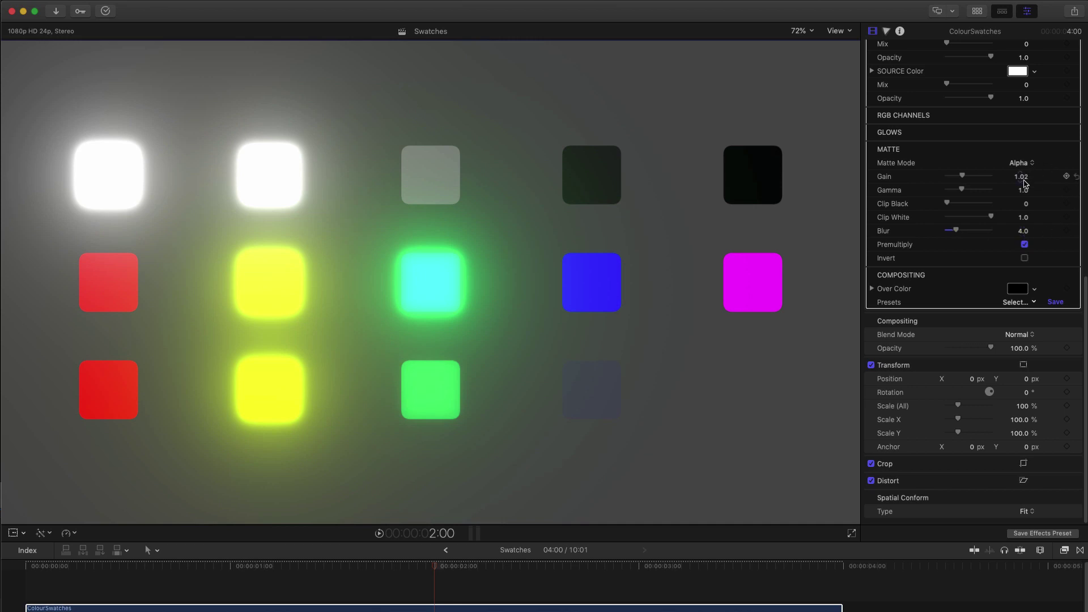
left_click_drag(961, 190, 982, 190)
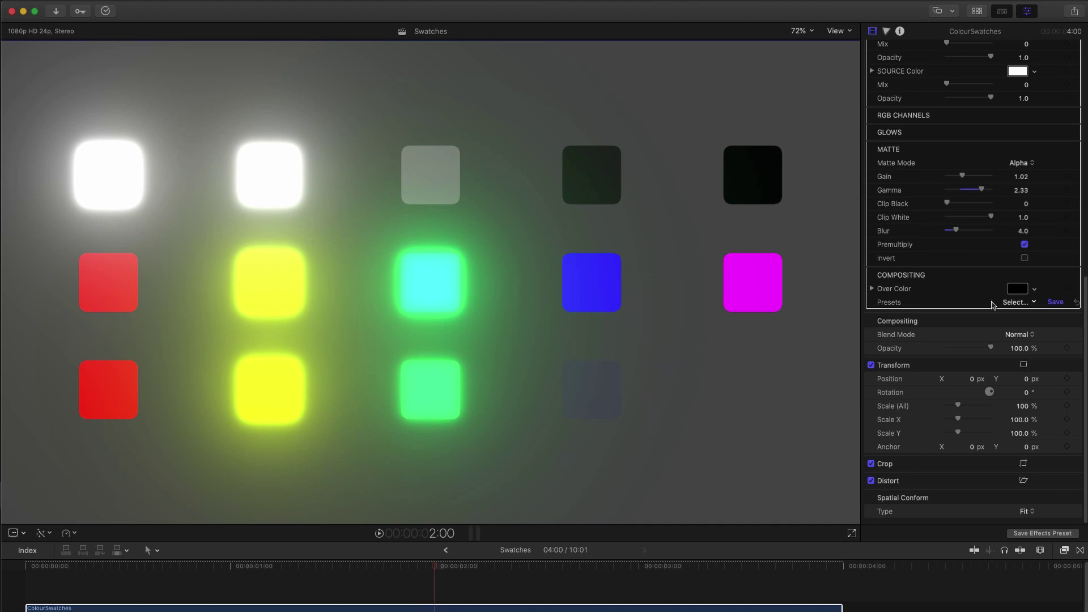
Step: Set the Matte Mode to HSV and sample the Pick color from the yellow square in the middle row
left_click(1023, 164)
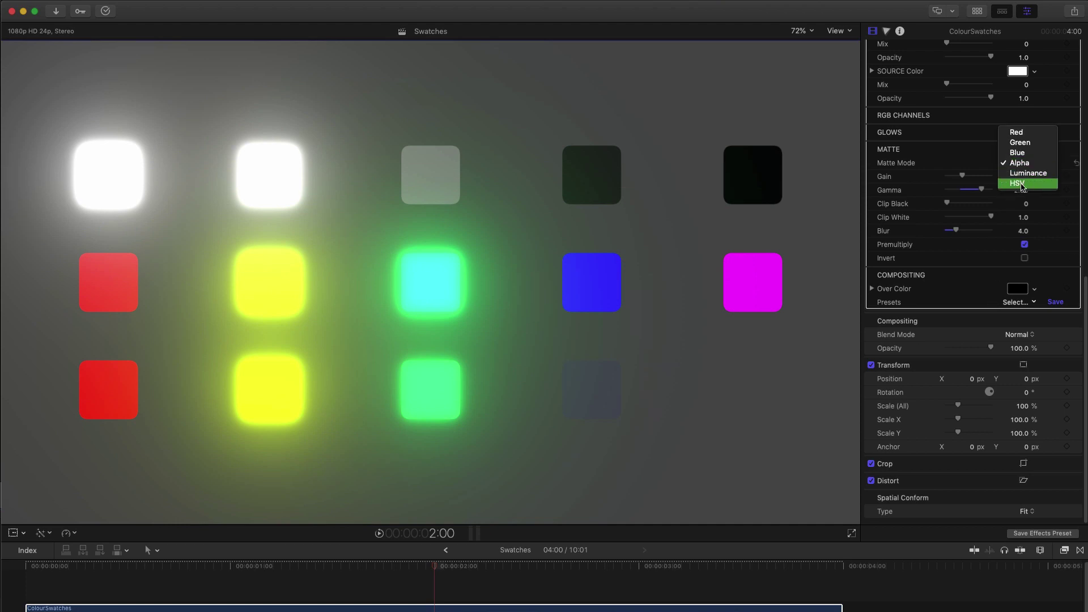
left_click(1022, 184)
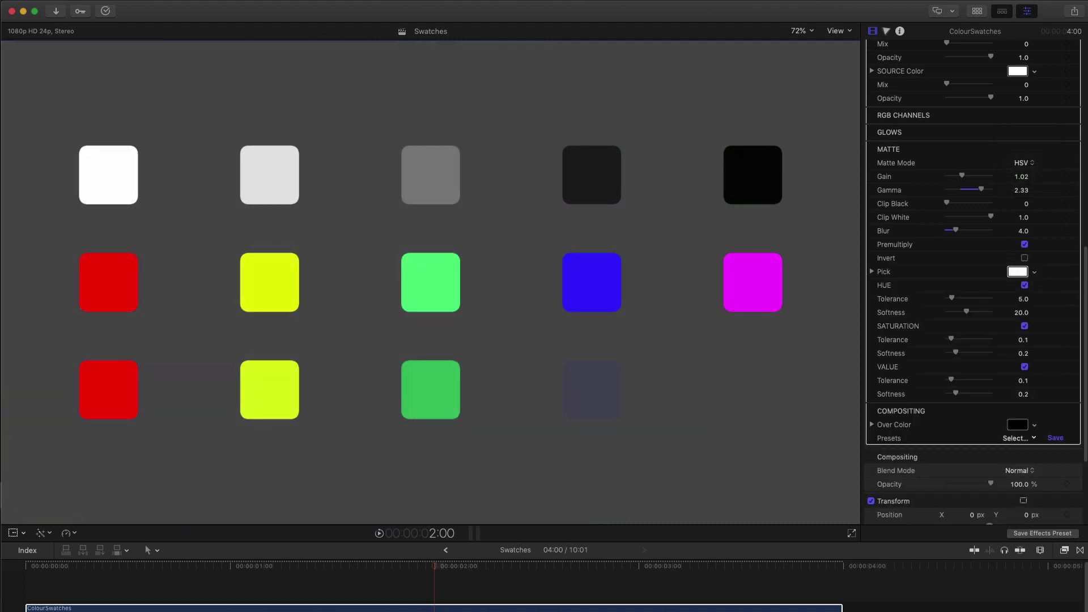
left_click(1018, 272)
left_click_drag(1064, 292, 841, 353)
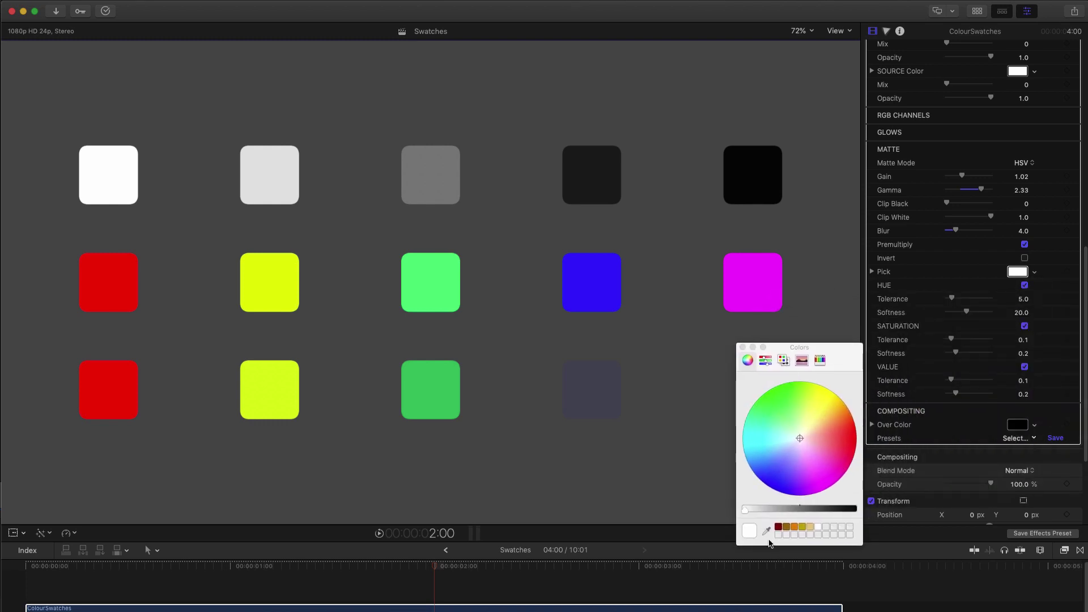
left_click(766, 535)
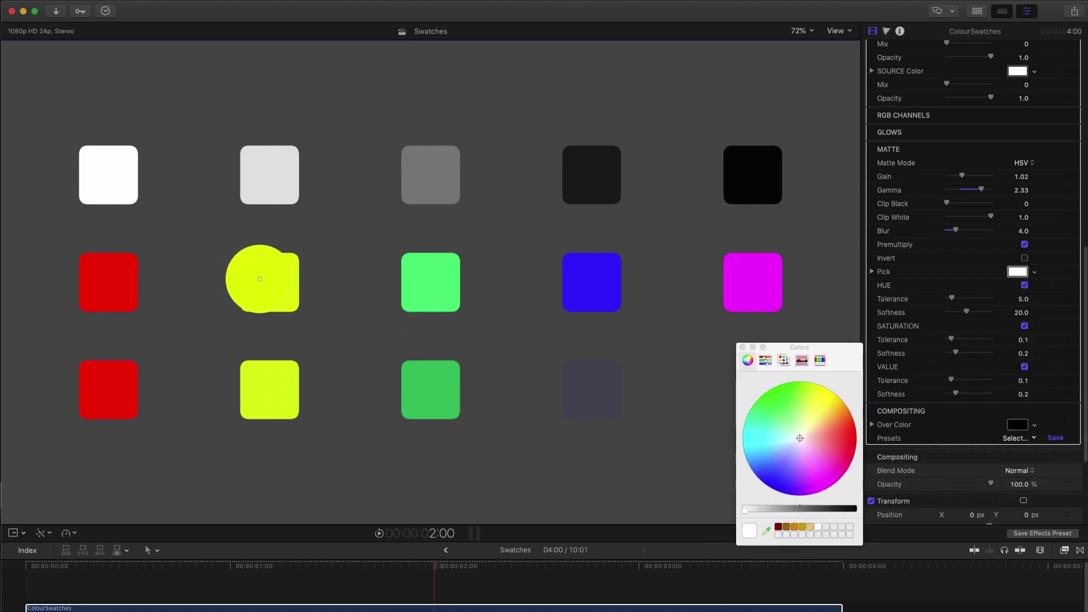
left_click(259, 283)
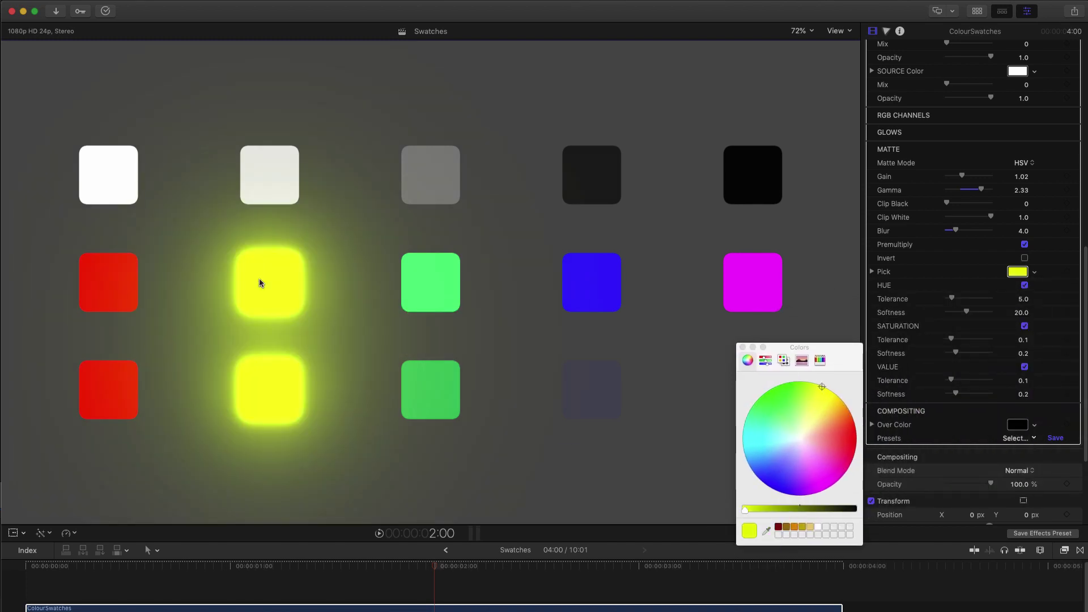
Step: Resample the matte's Pick color from the green square in the middle row
left_click(767, 531)
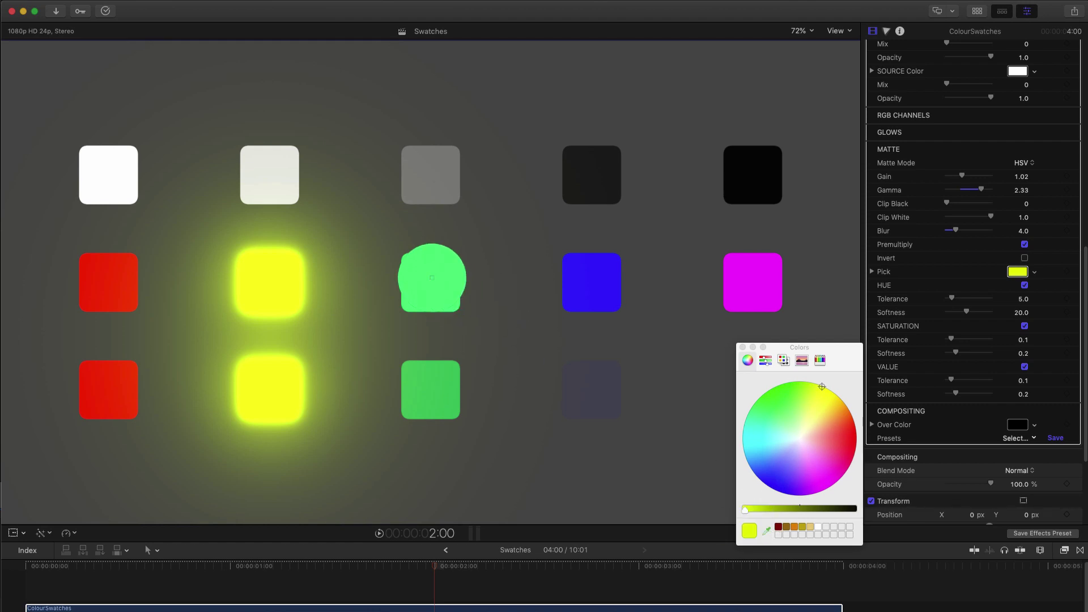
left_click(432, 278)
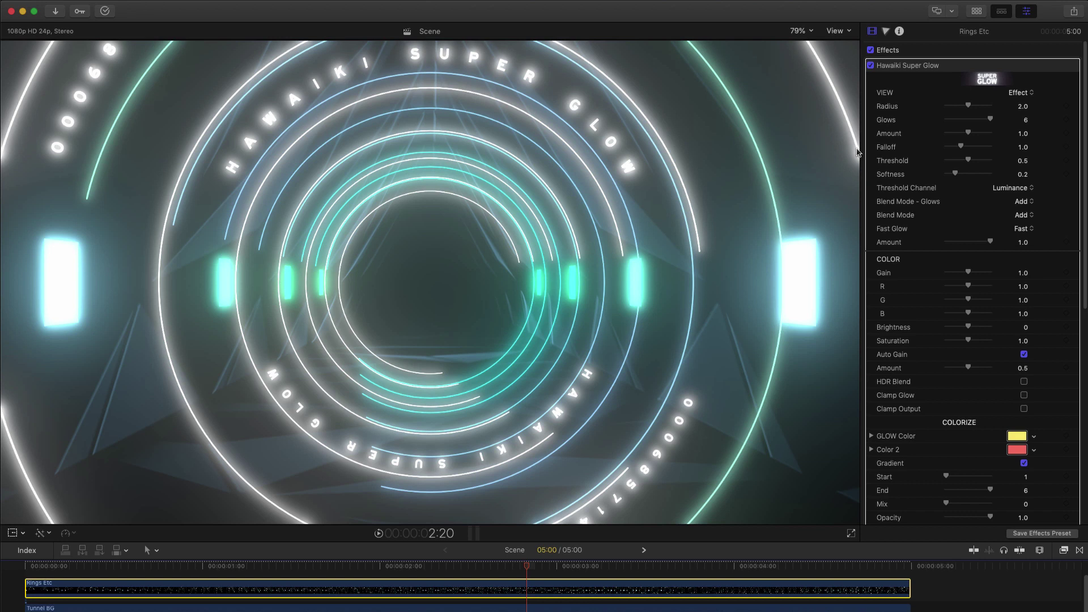
Step: Reduce the number of Glows to 4 in the Hawaiki Super Glow effect on the Rings Etc clip
left_click(894, 118)
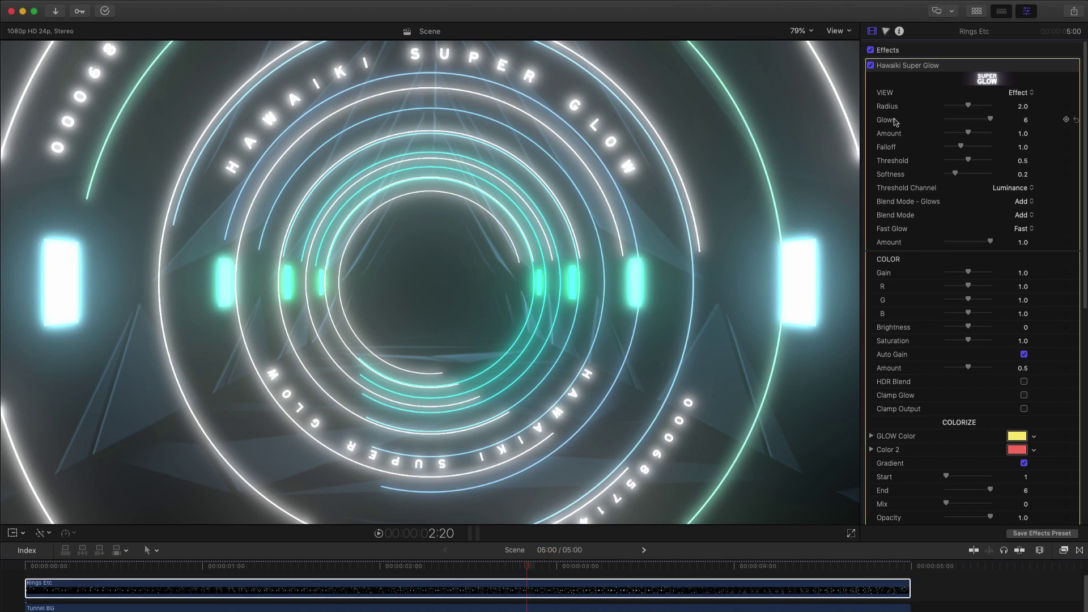
mouse_move(993, 121)
left_mouse_down()
mouse_move(945, 123)
mouse_move(972, 123)
left_mouse_up()
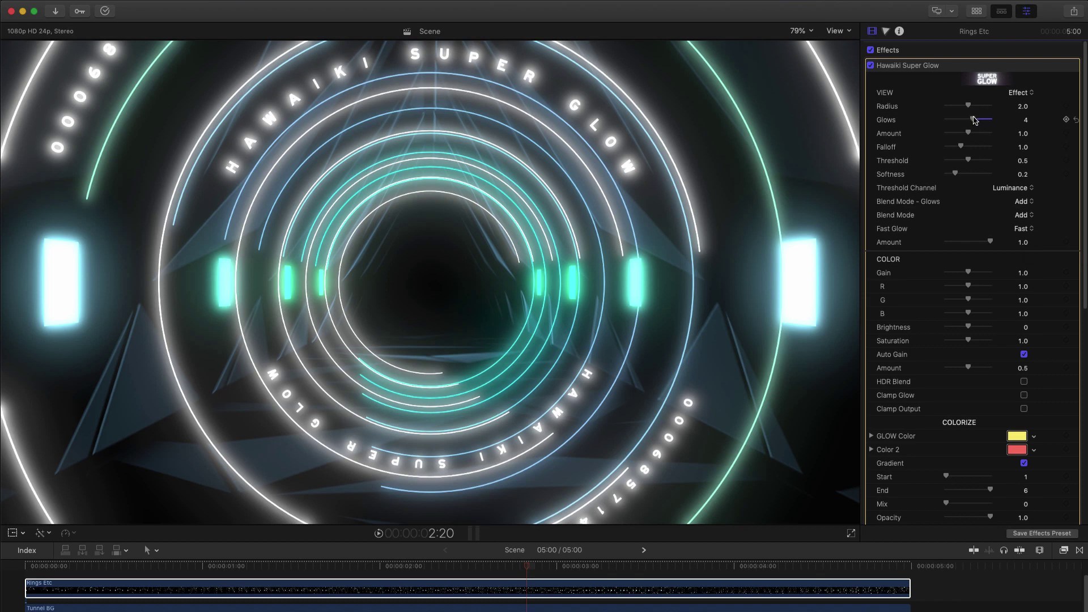
Step: Raise the number of Glows to 6, and try a Radius of 1.82 before resetting the Radius
left_click_drag(974, 120, 1029, 125)
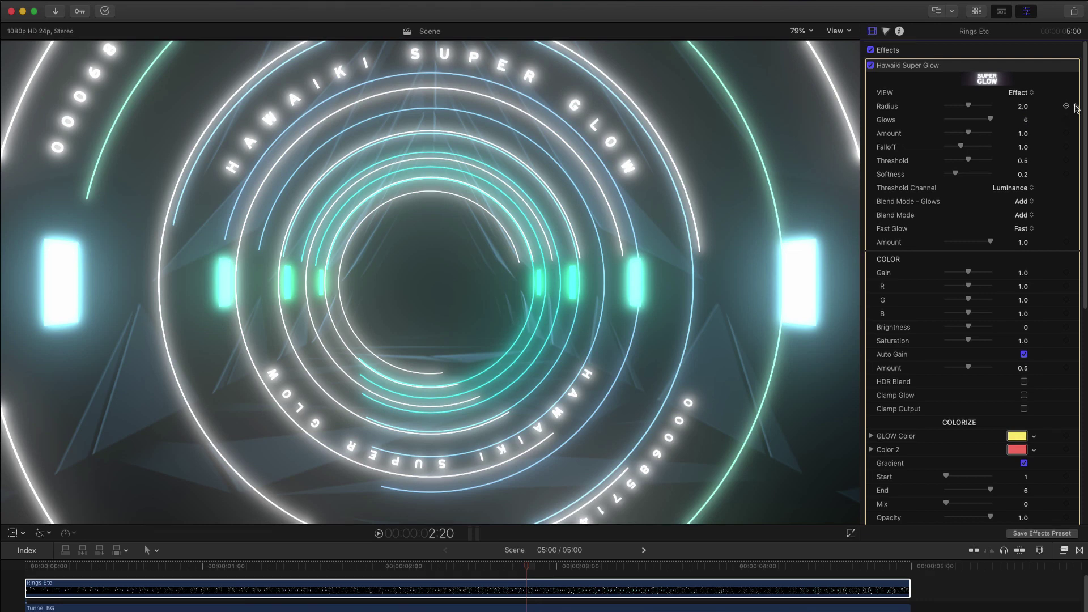
left_click_drag(969, 107, 966, 107)
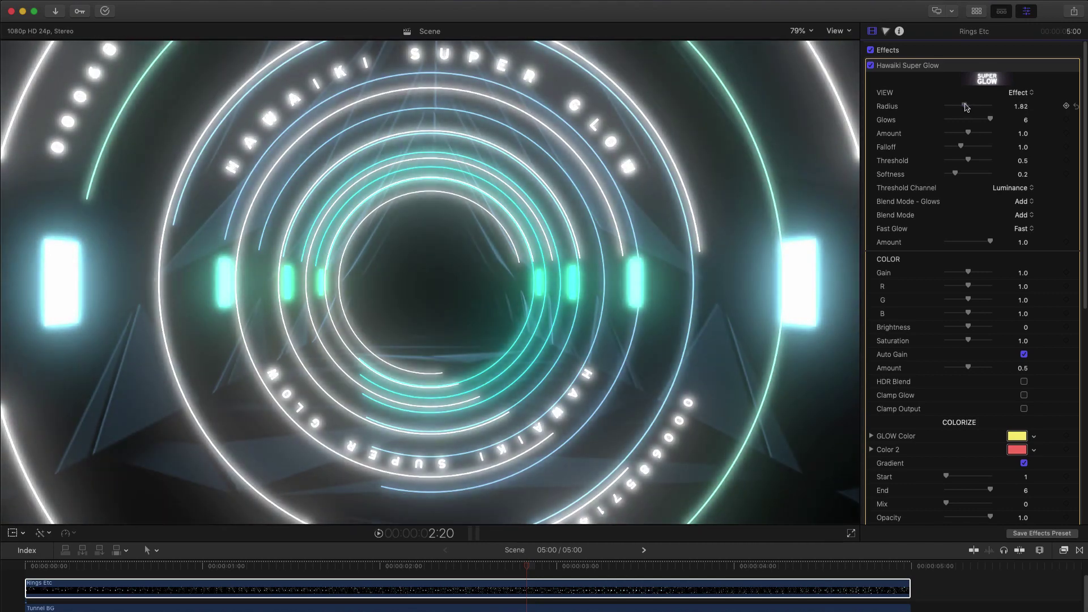
left_click(1077, 108)
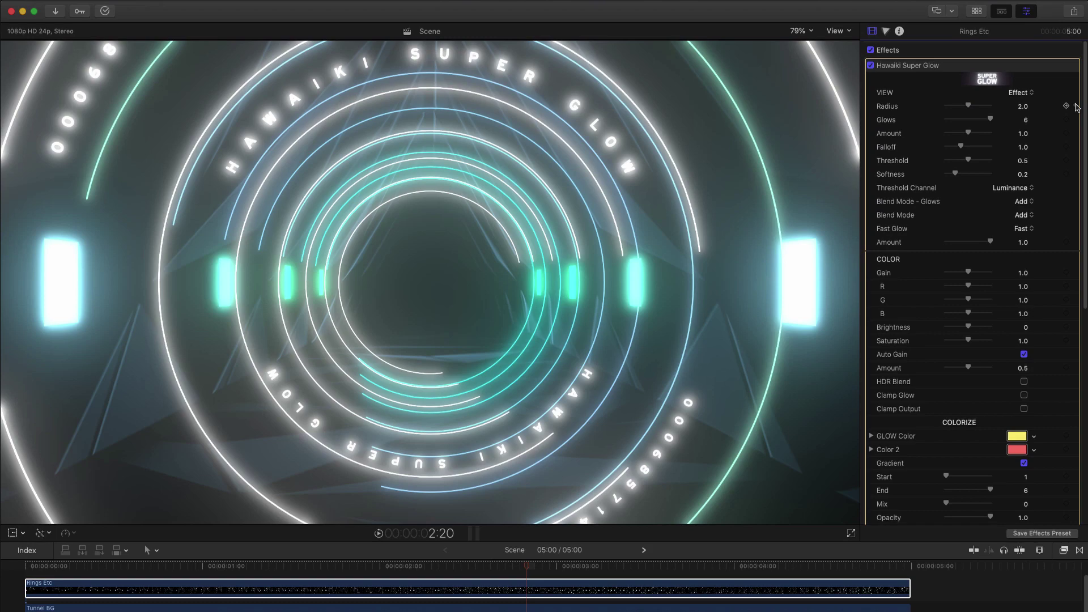
Step: Try a Falloff of 2.02 with a Brightness of 1.0, and reset both parameters
scroll(1076, 108, "down", 1)
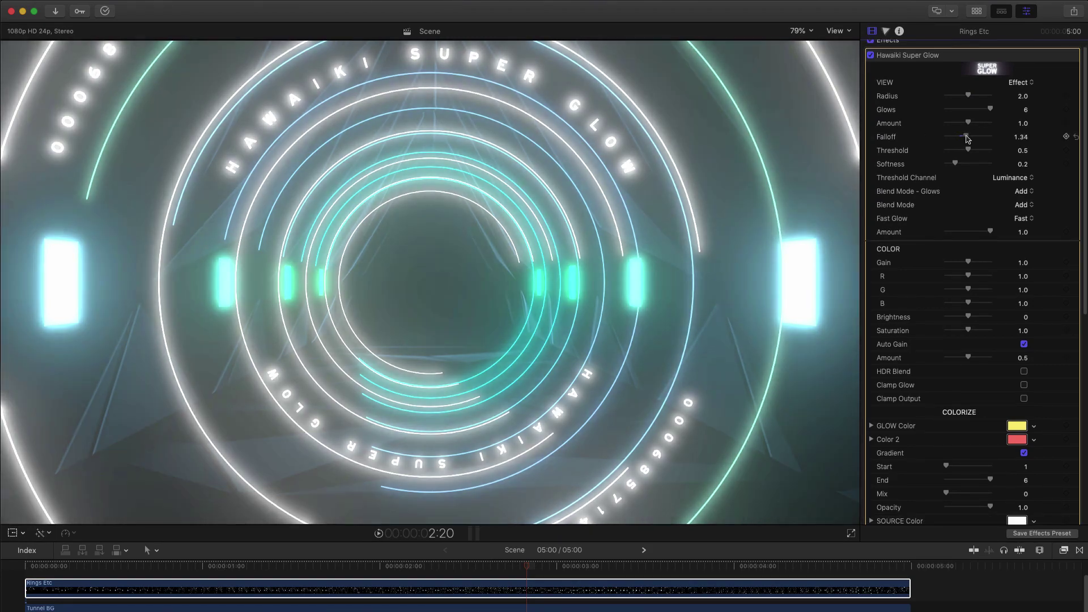
mouse_move(962, 137)
left_mouse_down()
mouse_move(988, 140)
mouse_move(976, 141)
left_mouse_up()
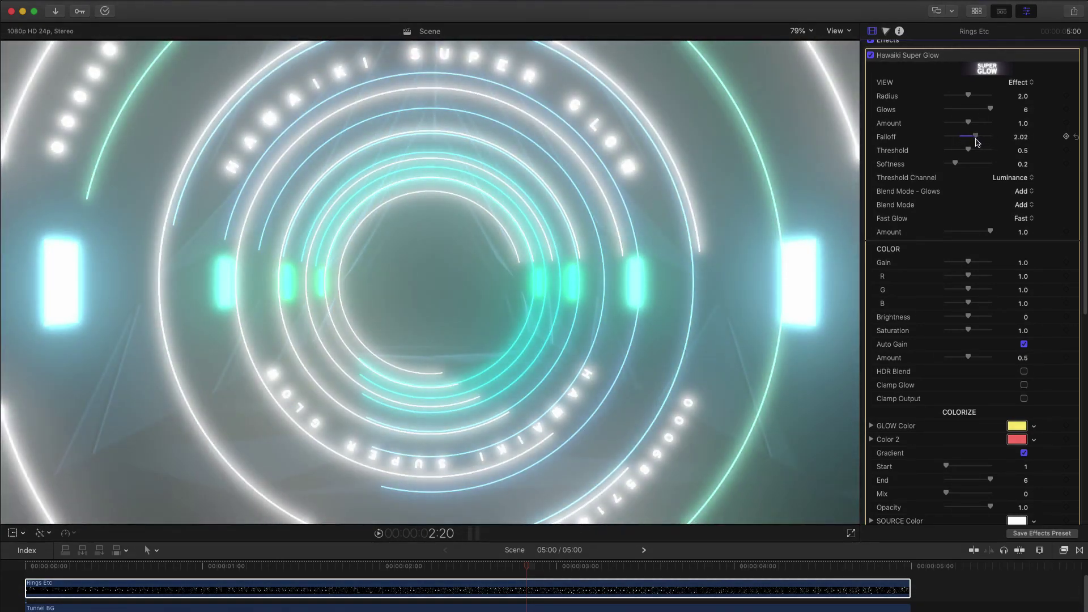
left_click_drag(968, 319, 1012, 321)
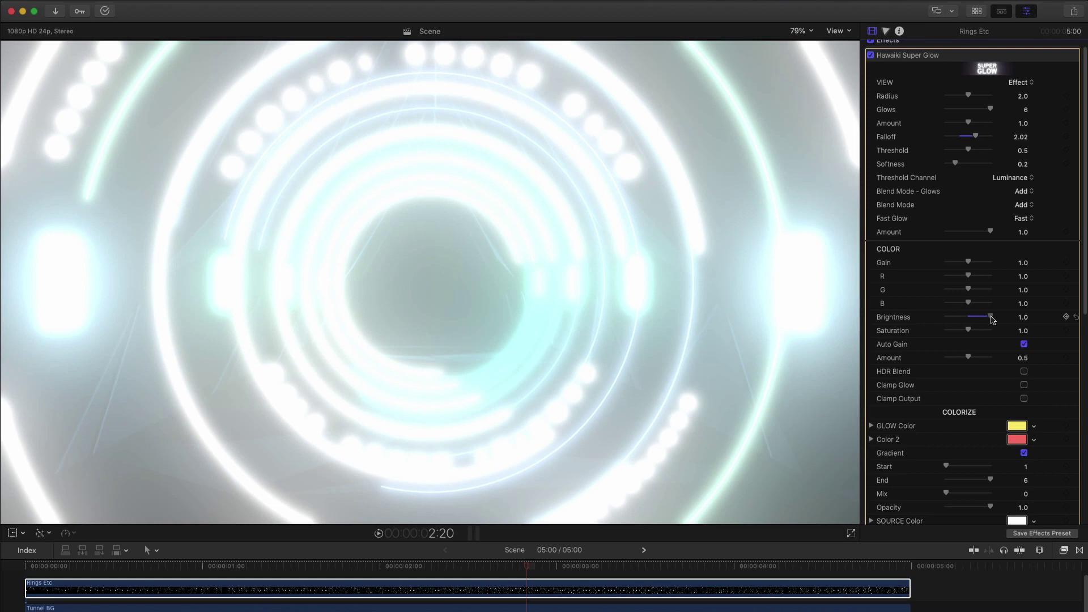
left_click_drag(993, 319, 988, 320)
left_click(1078, 321)
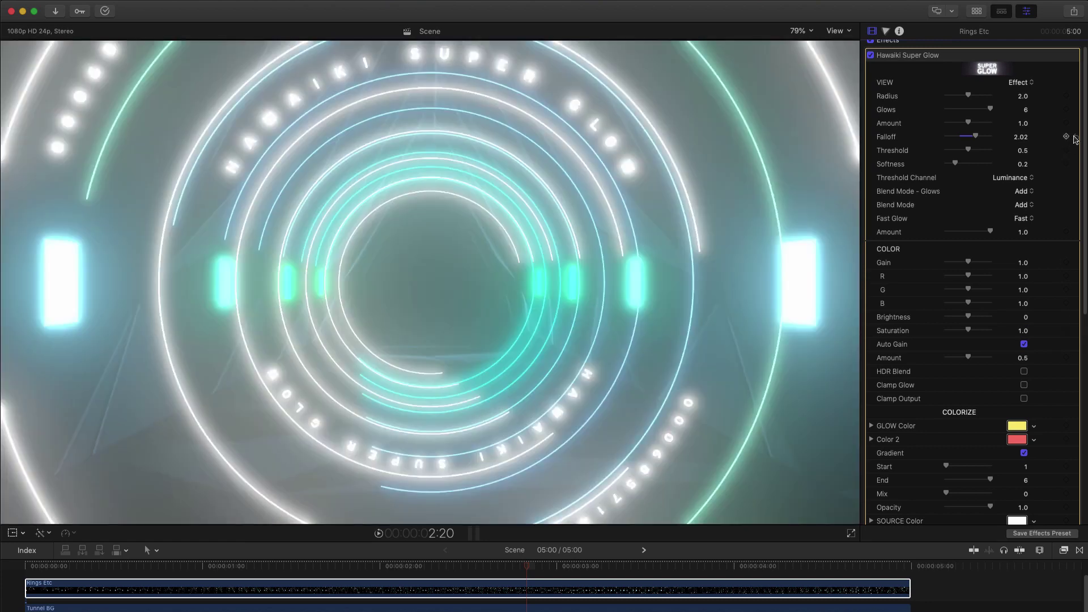
left_click(1076, 138)
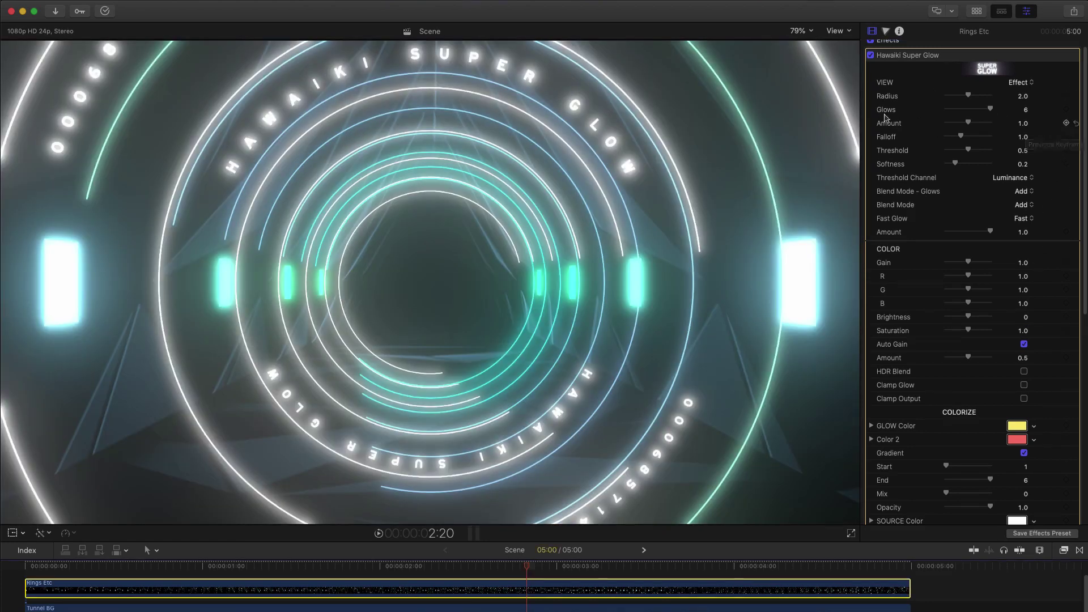
Step: Compare the glow's Amount at 2.0 with the color Gain at 2.0, resetting each after the test
left_click_drag(970, 124, 993, 126)
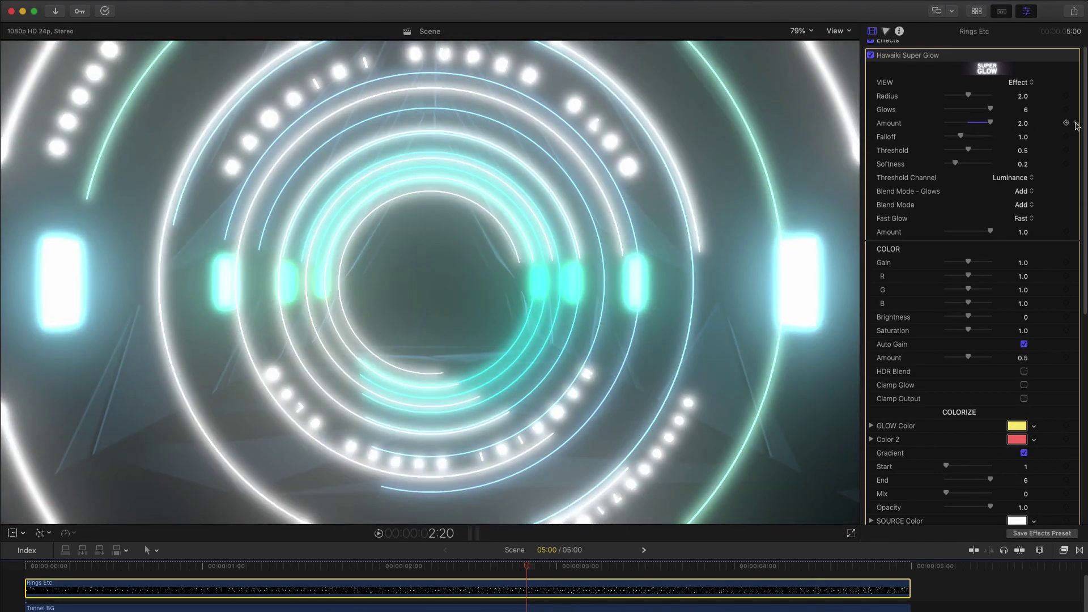
left_click(1077, 124)
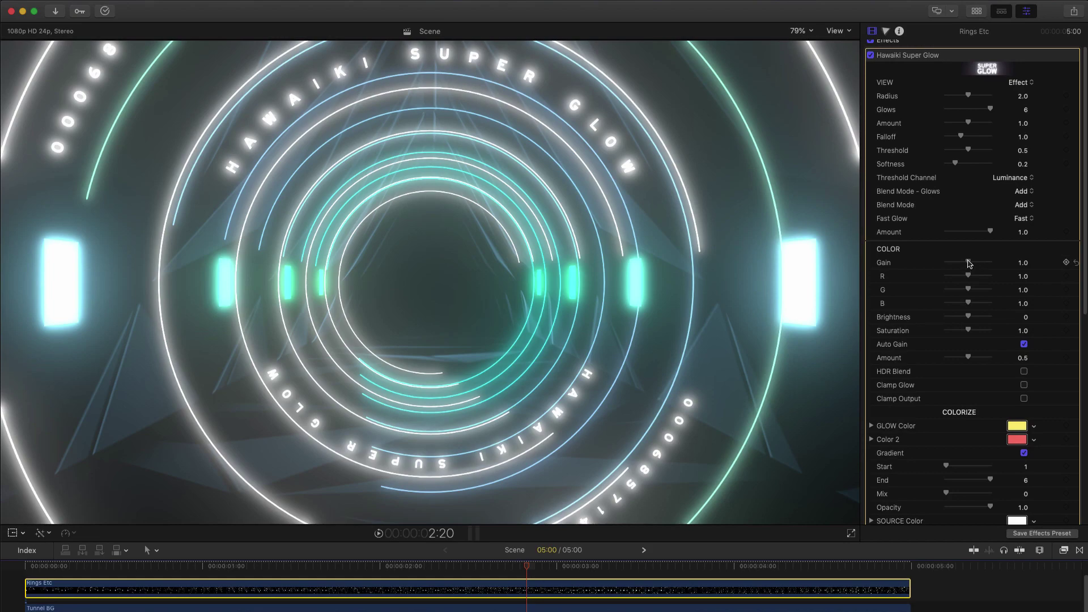
left_click_drag(968, 262, 1011, 264)
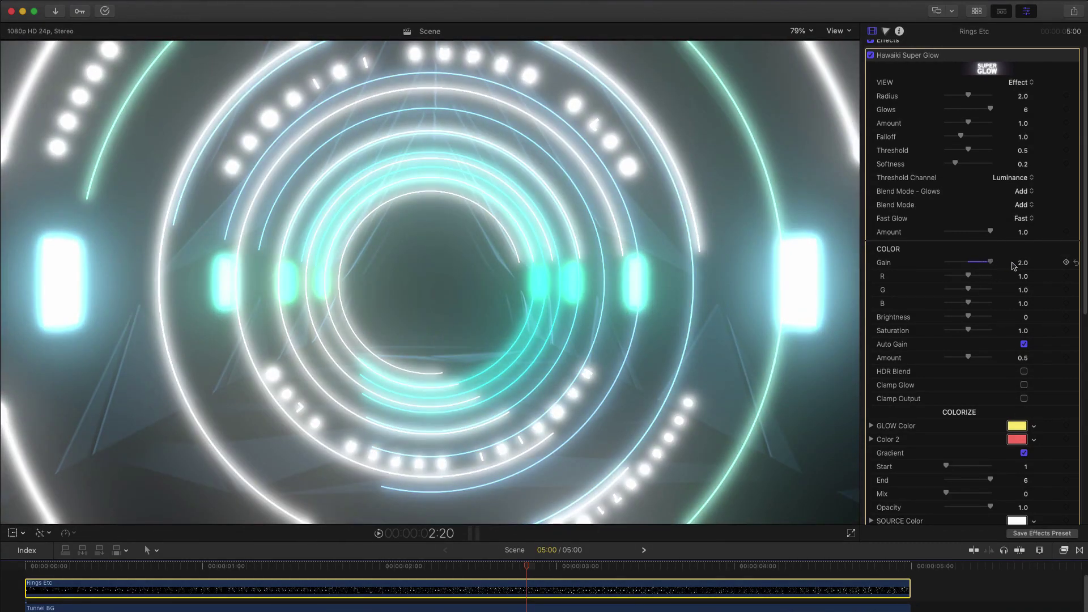
left_click(1076, 263)
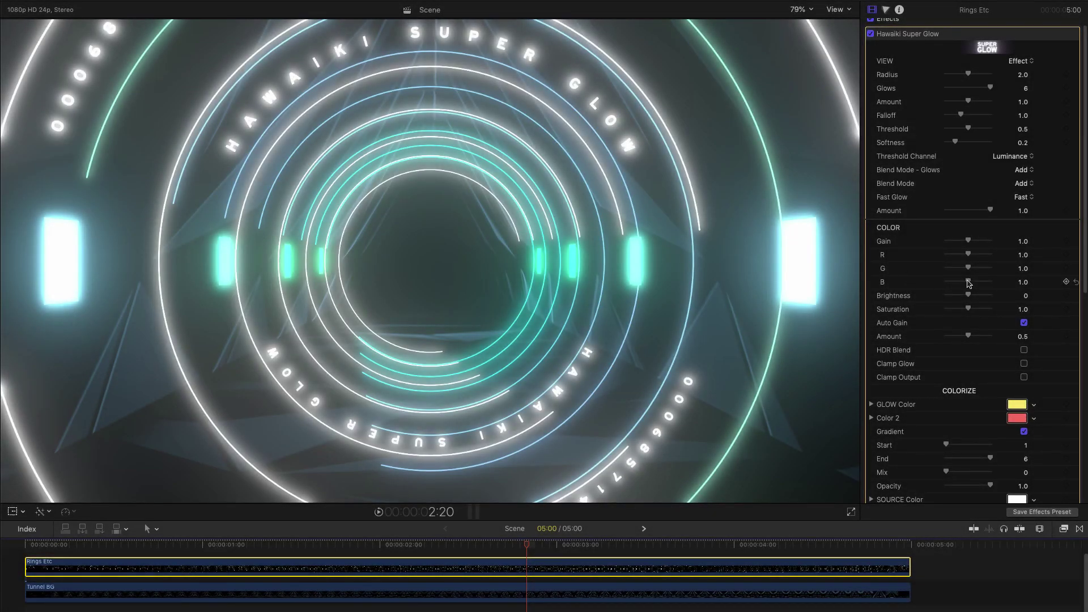
Step: Try a purple glow with B gain 1.98, G gain 0.48 and a Saturation adjustment, and reset the whole effect
left_click_drag(967, 282, 991, 282)
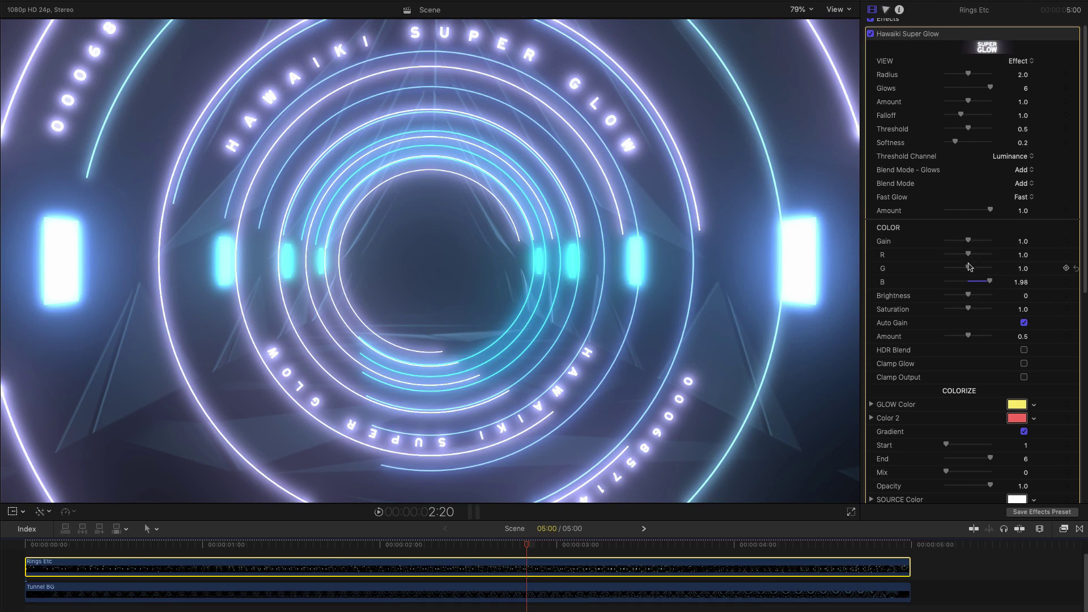
mouse_move(968, 269)
left_mouse_down()
mouse_move(980, 271)
mouse_move(958, 271)
left_mouse_up()
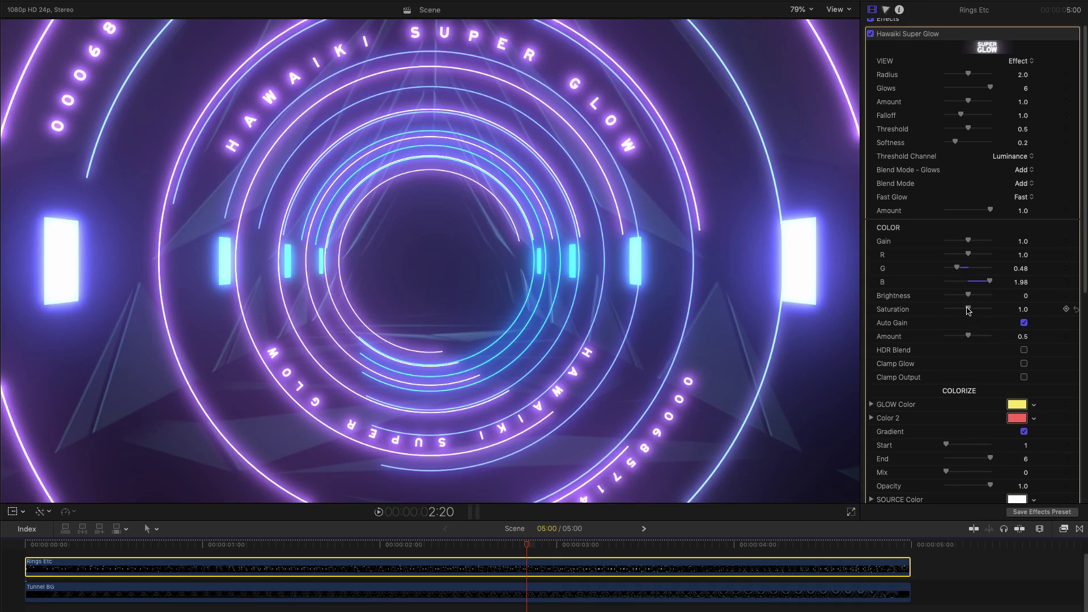
mouse_move(968, 309)
left_mouse_down()
mouse_move(988, 311)
mouse_move(941, 313)
mouse_move(969, 314)
left_mouse_up()
left_click(1075, 34)
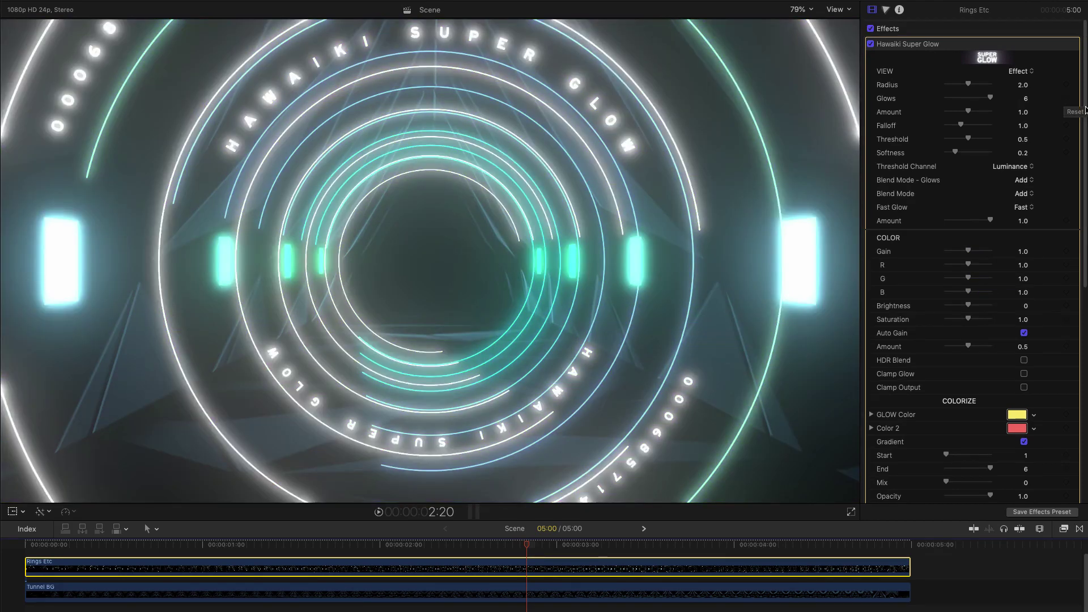
Step: Colorize the glow with Mix 1.0 and a blue-violet Color 2, and adjust the gradient's Start and End
left_click_drag(1085, 109, 1086, 258)
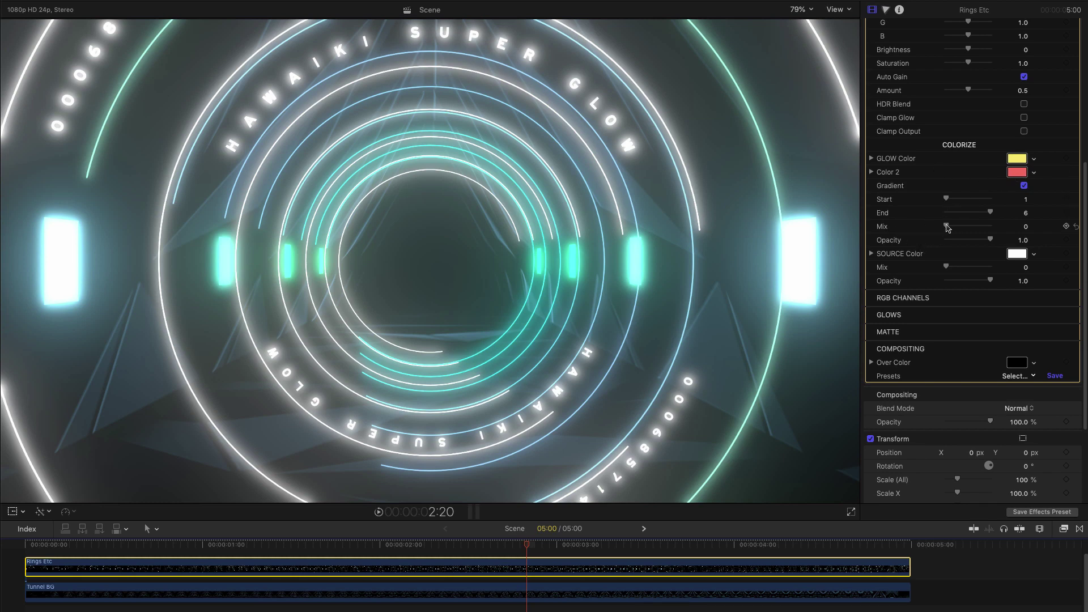
left_click_drag(946, 227, 1010, 231)
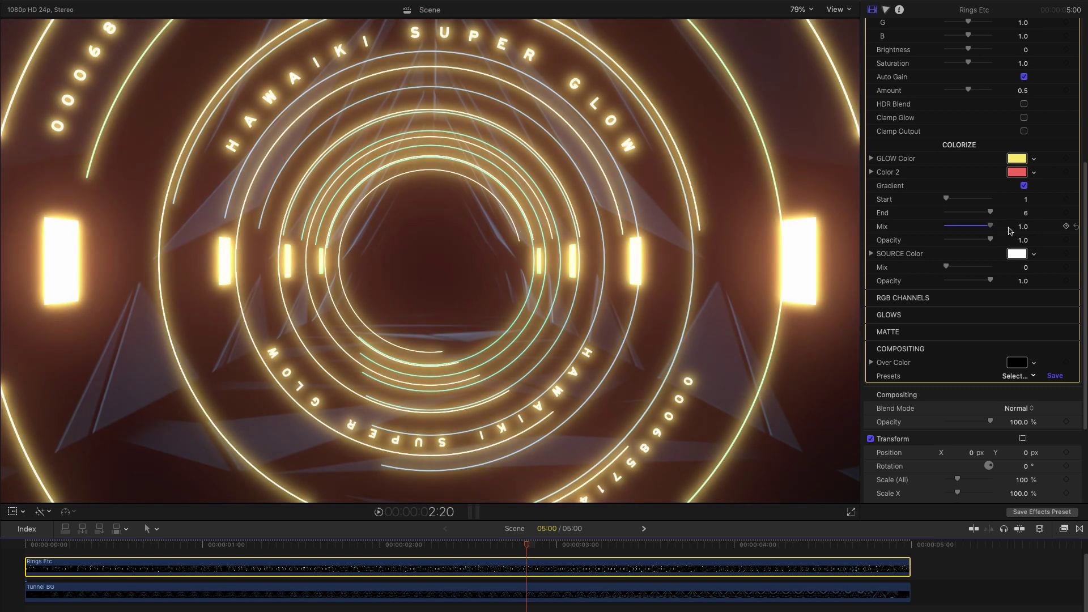
left_click(1020, 172)
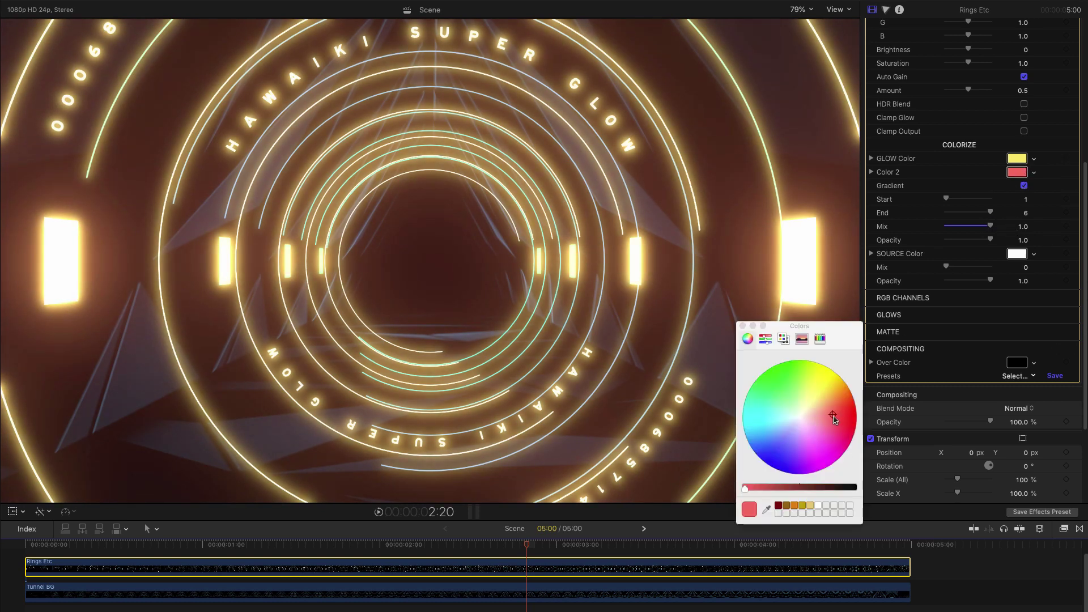
left_click_drag(833, 419, 786, 441)
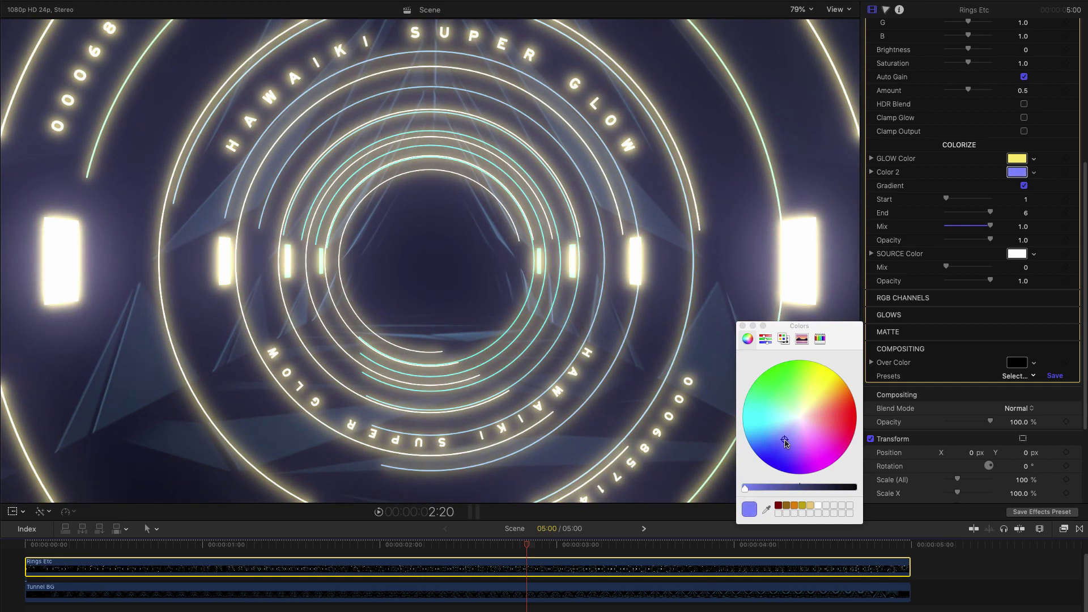
left_click(742, 326)
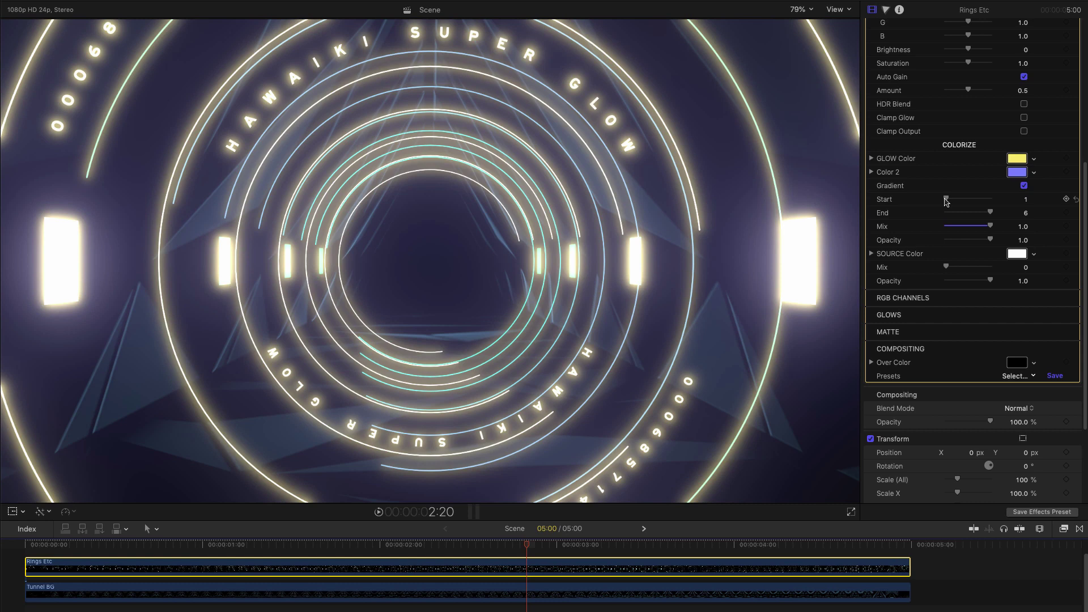
left_click_drag(946, 201, 975, 216)
left_click_drag(997, 215, 1007, 216)
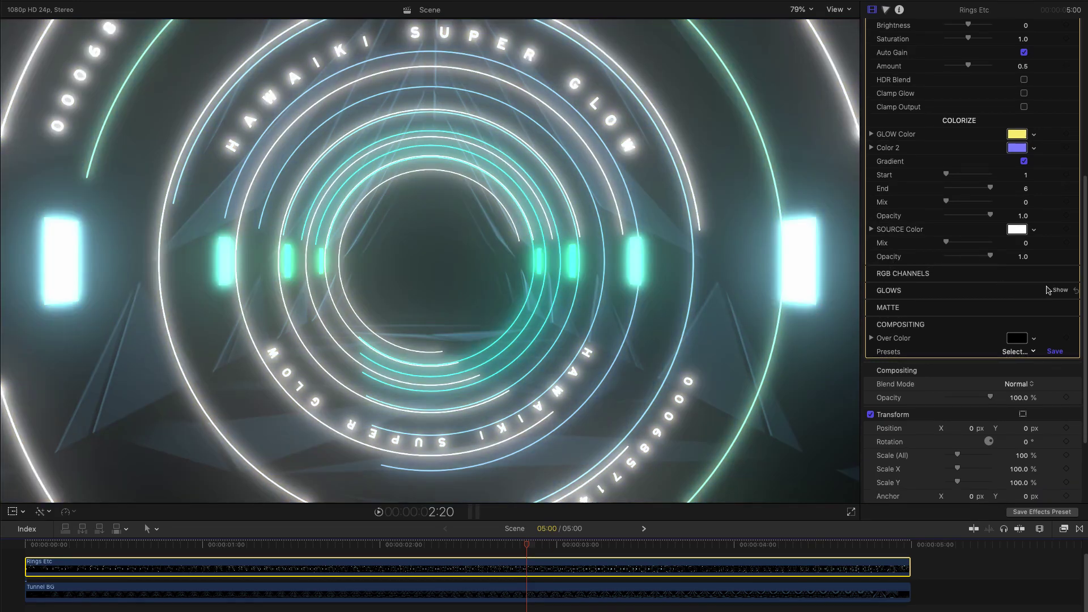
Step: Reveal the individual Glows controls and tint glow 2 blue with its Mix at 1.0
left_click(1060, 290)
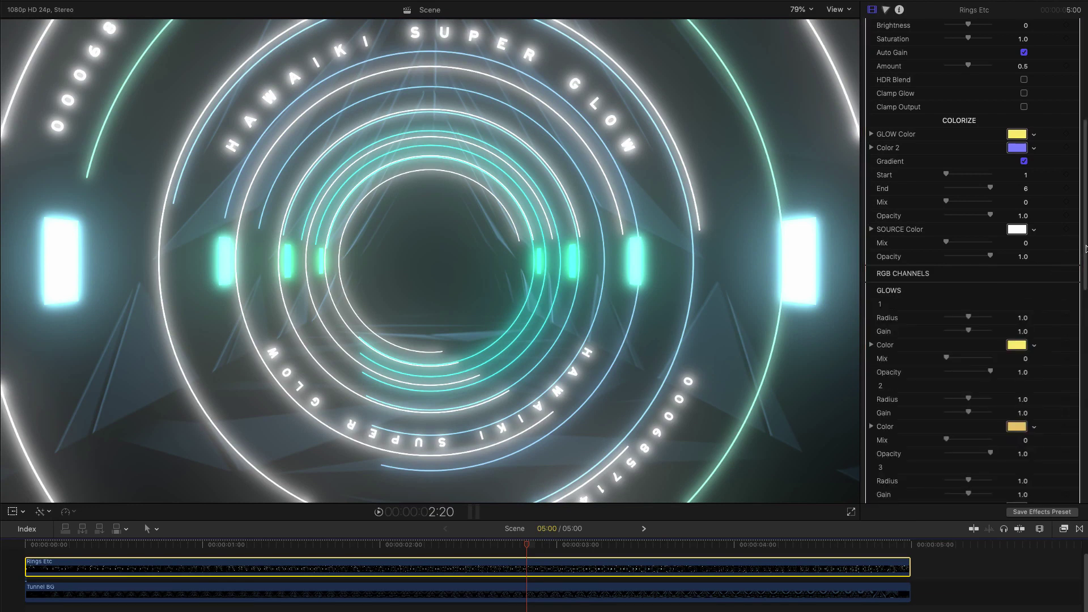
left_click_drag(1086, 253, 1086, 351)
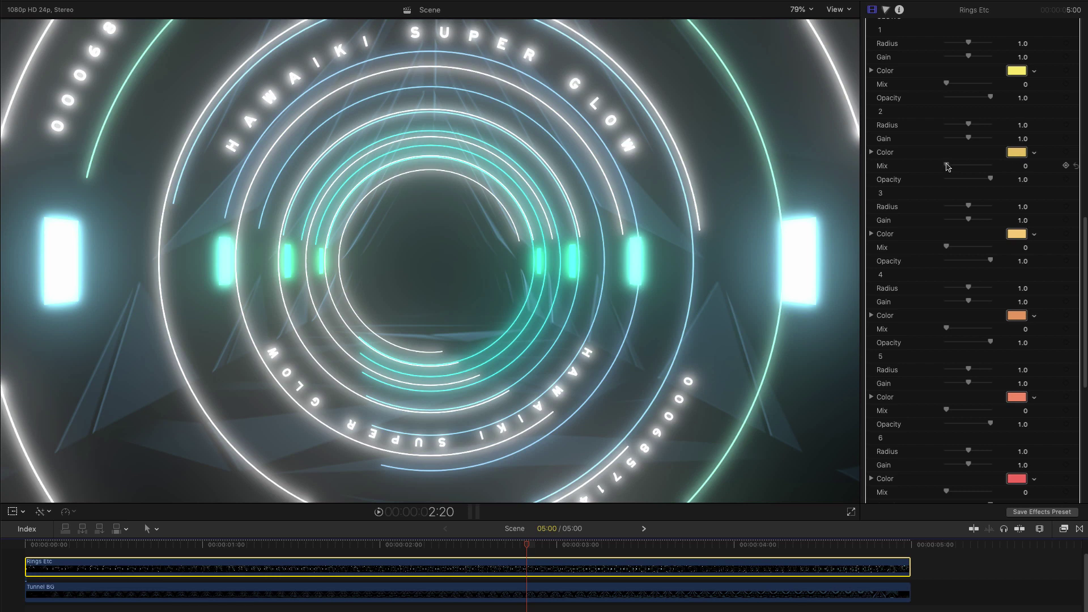
left_click_drag(946, 166, 991, 166)
left_click(1016, 152)
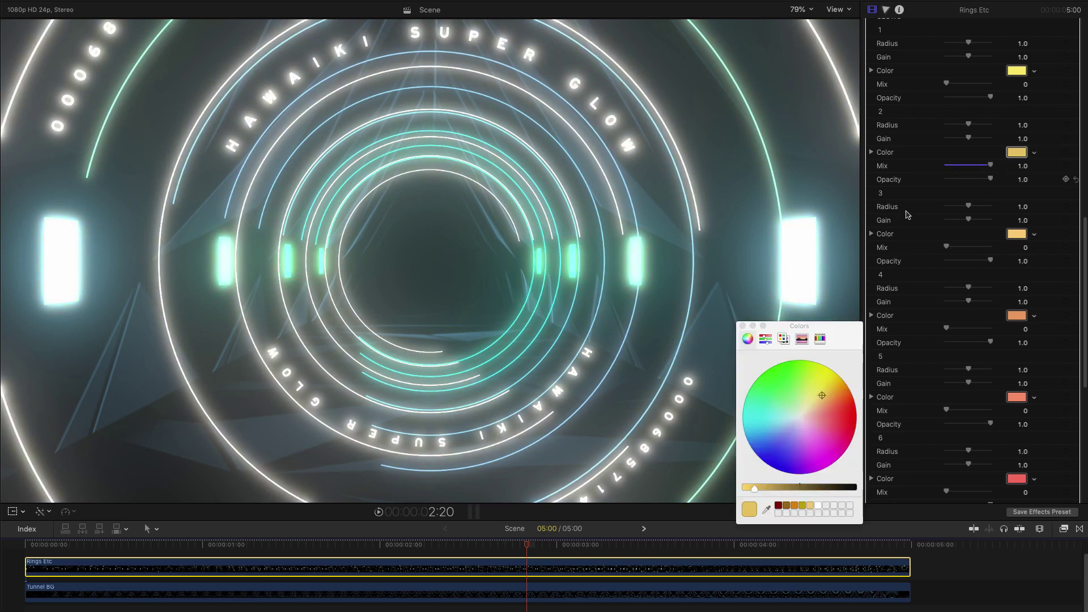
left_click_drag(792, 406, 777, 446)
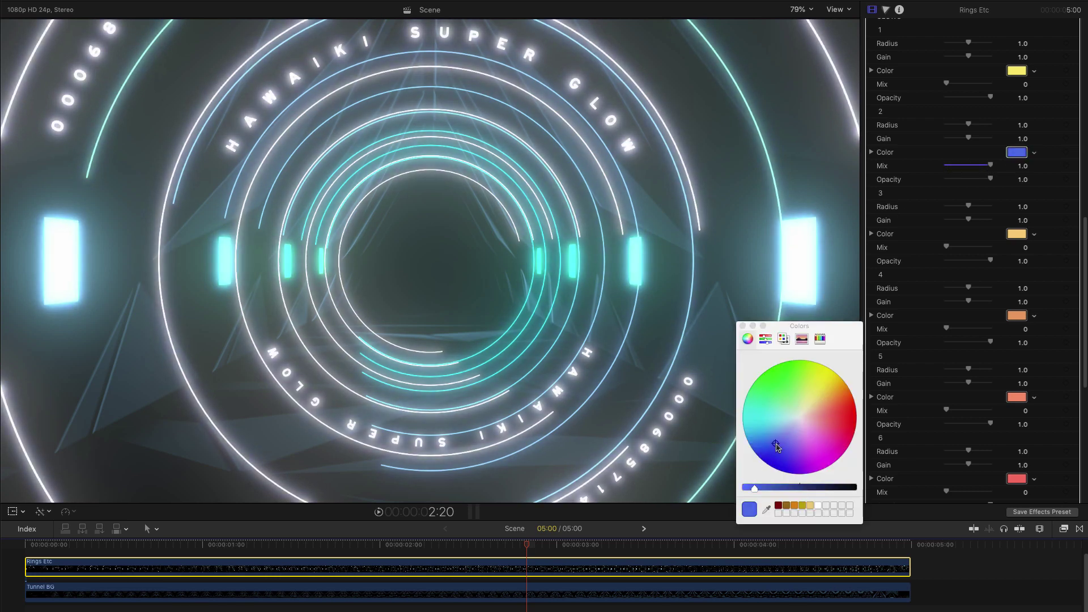
Step: Tint glow 3 magenta with its Mix at 1.0, and close the color picker
left_click(1016, 234)
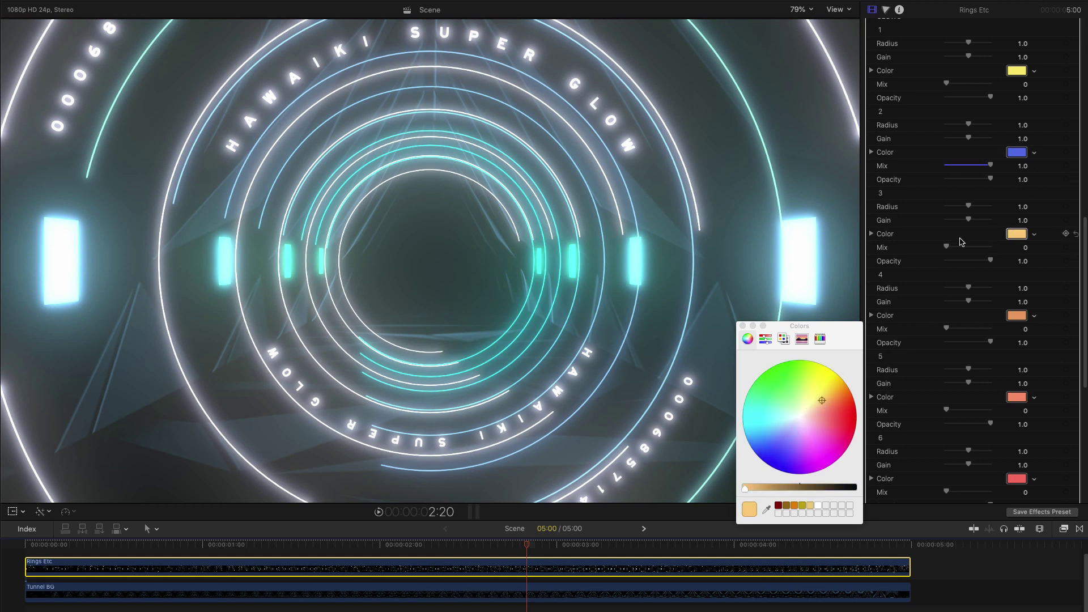
left_click_drag(947, 248, 991, 248)
left_click(832, 409)
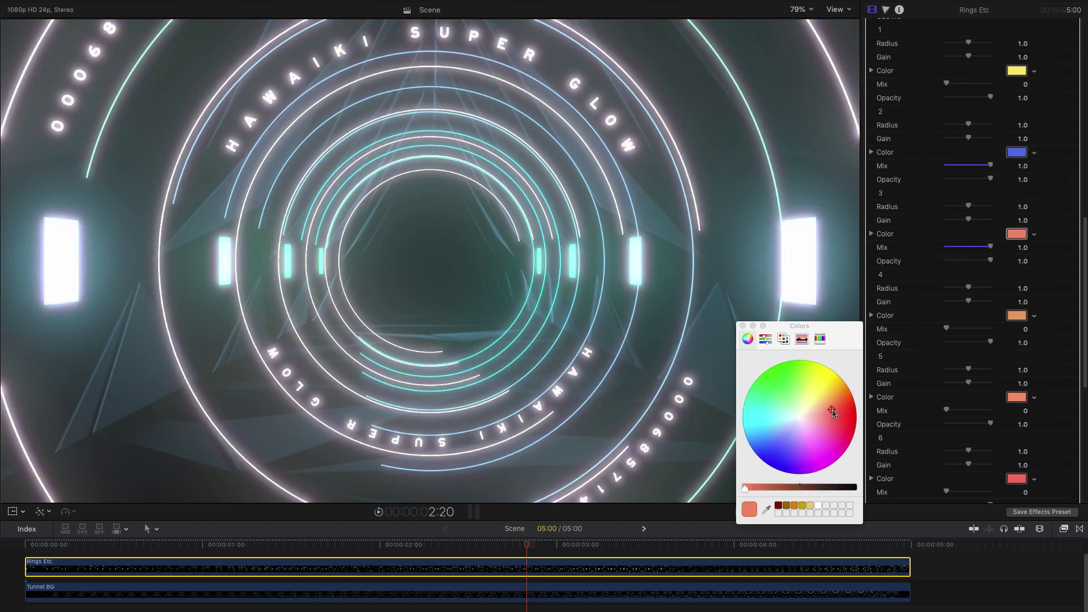
left_click_drag(831, 410, 819, 443)
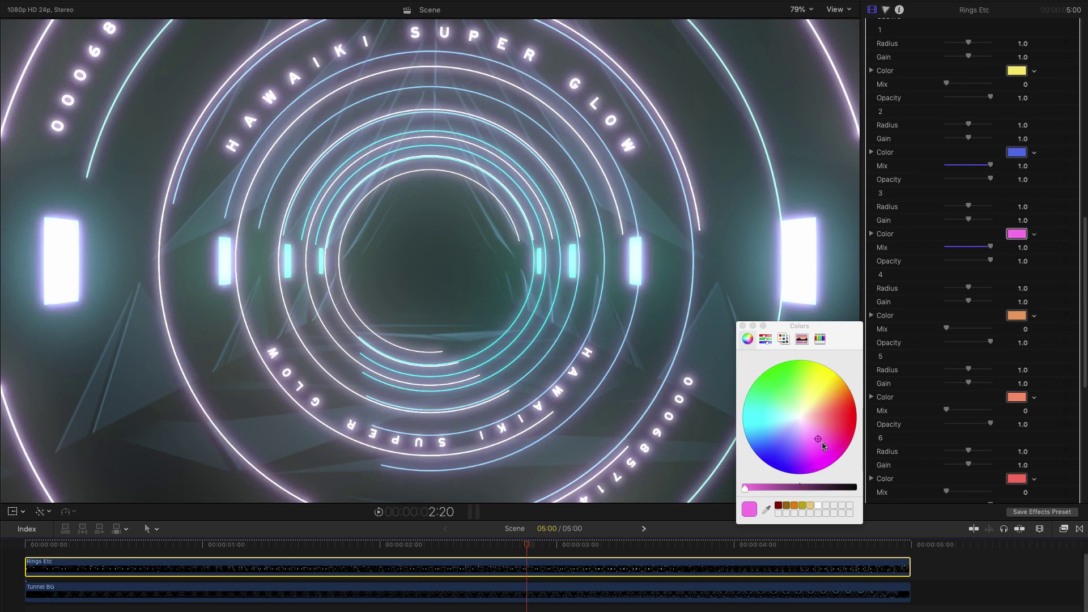
left_click(743, 326)
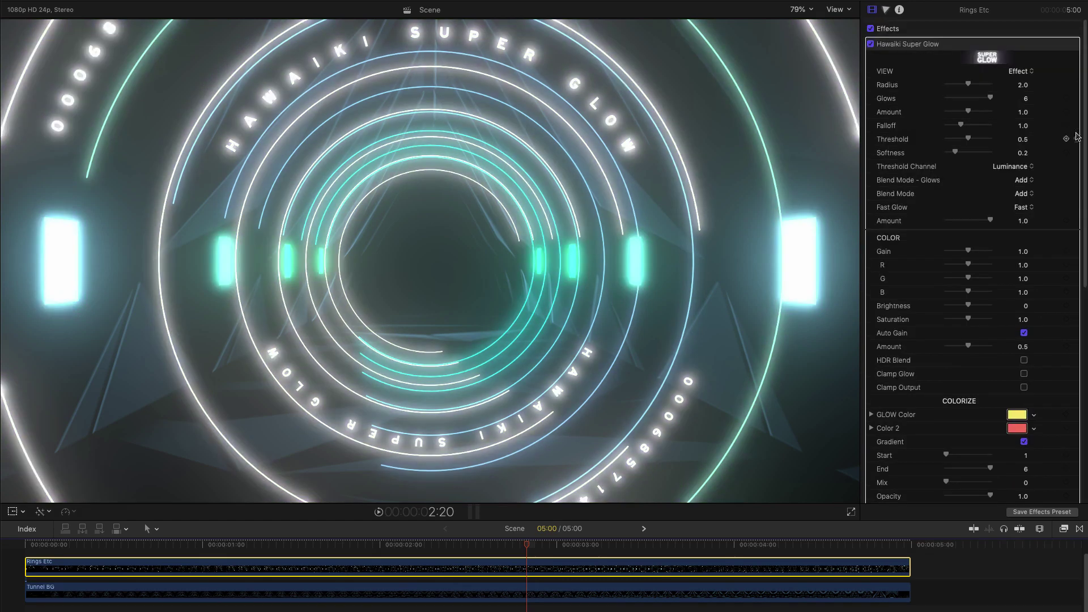
Step: Reveal the RGB Channels controls, try Green Amount 1.2 and Blue Amount 2.18, and reset both amounts
left_click_drag(1085, 145, 1085, 319)
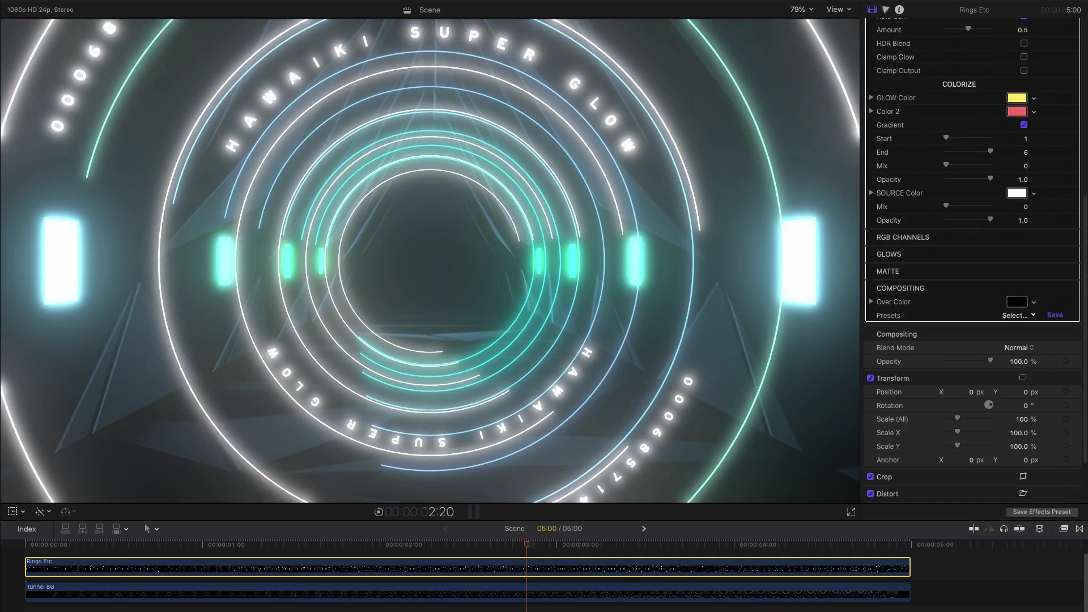
left_click(1065, 238)
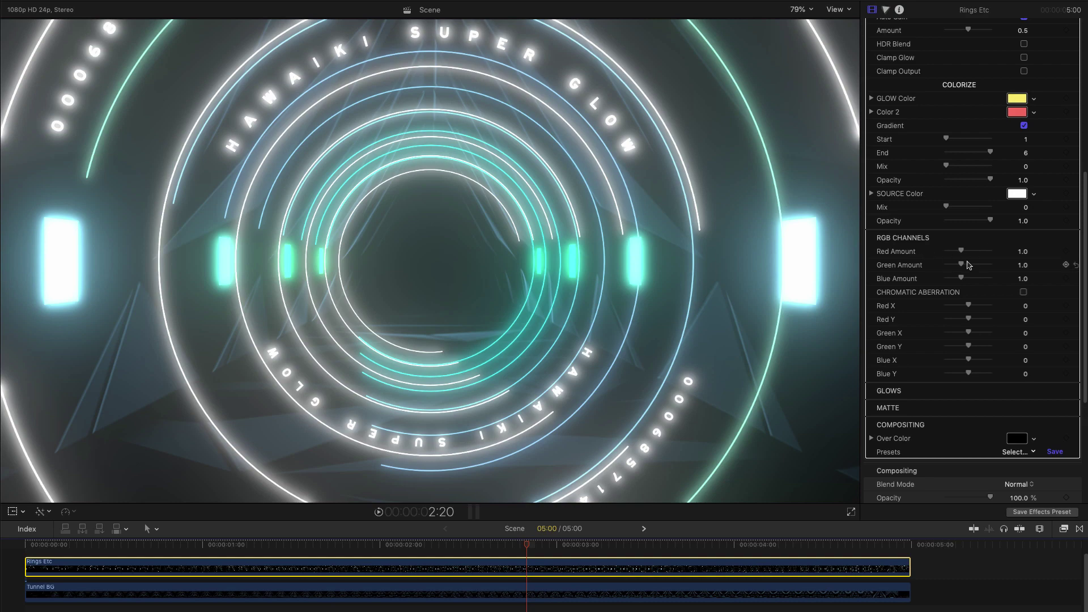
left_click_drag(962, 266, 980, 284)
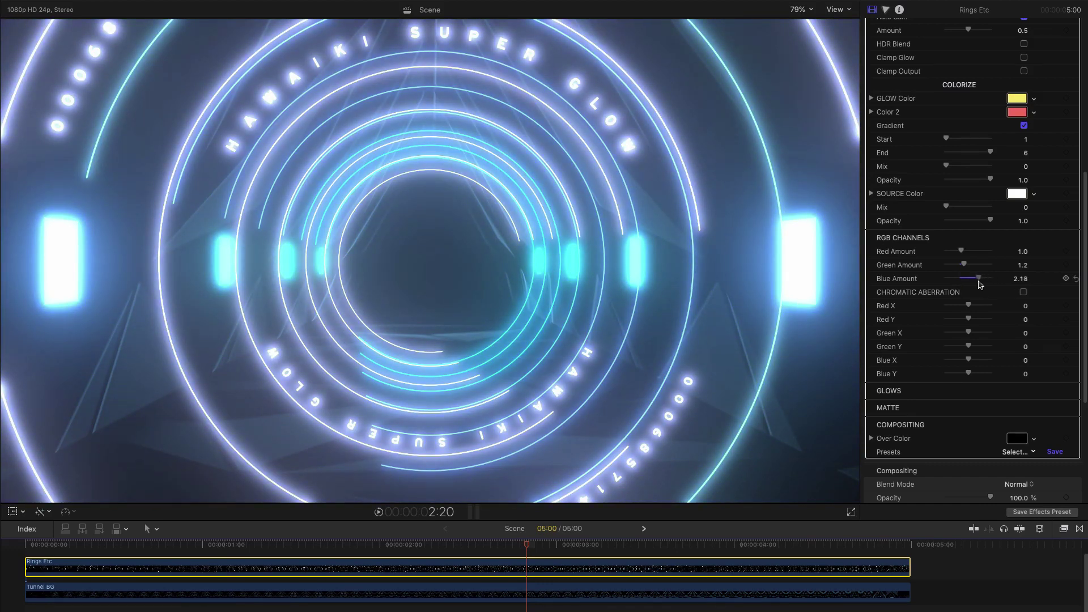
left_click(1076, 278)
left_click(1076, 265)
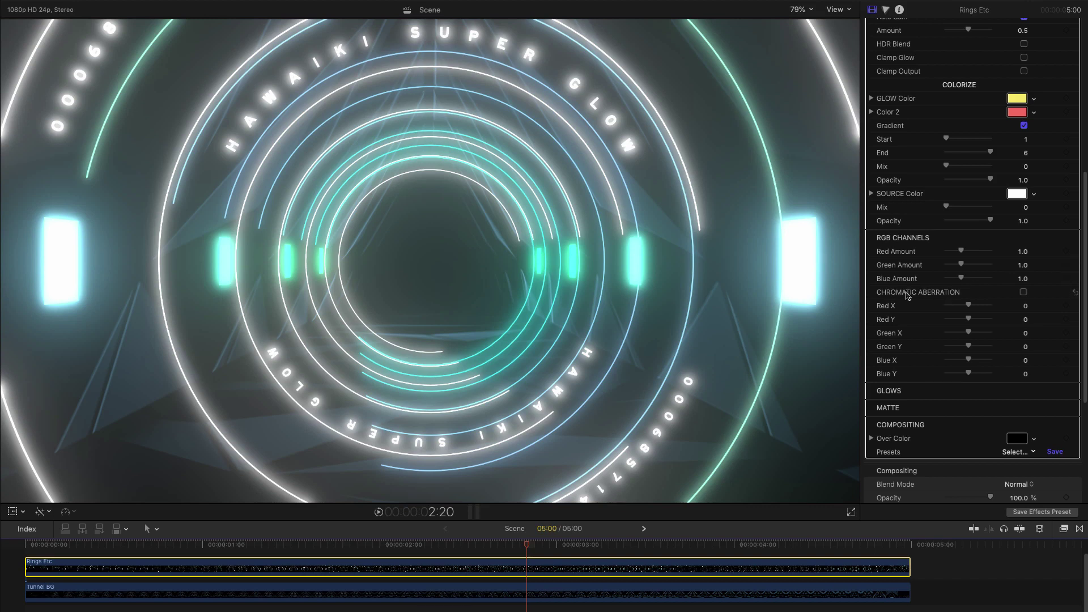
Step: Enable Chromatic Aberration, try offsets of Red X 22, Red Y -21, Green Y 3 and Blue X -20, and reset them
left_click(1024, 293)
left_click_drag(969, 306, 962, 361)
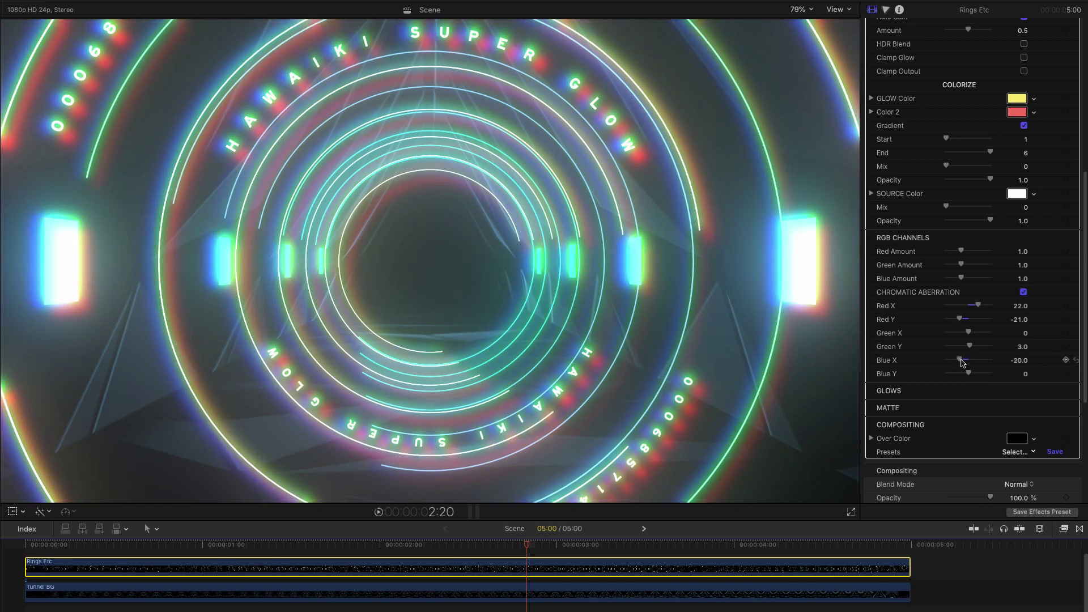
left_click(1076, 306)
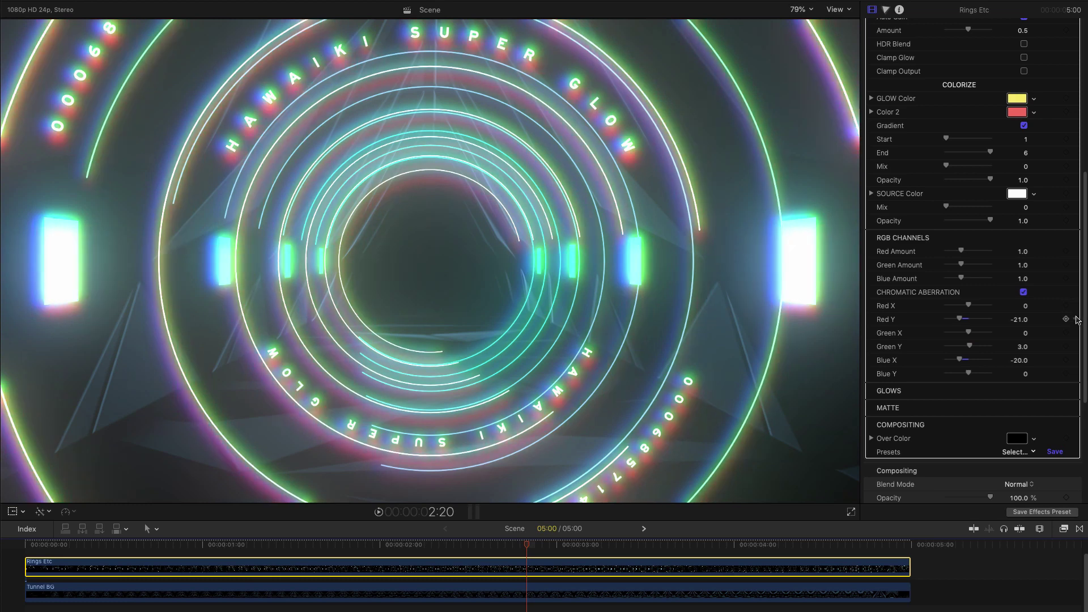
left_click(1077, 320)
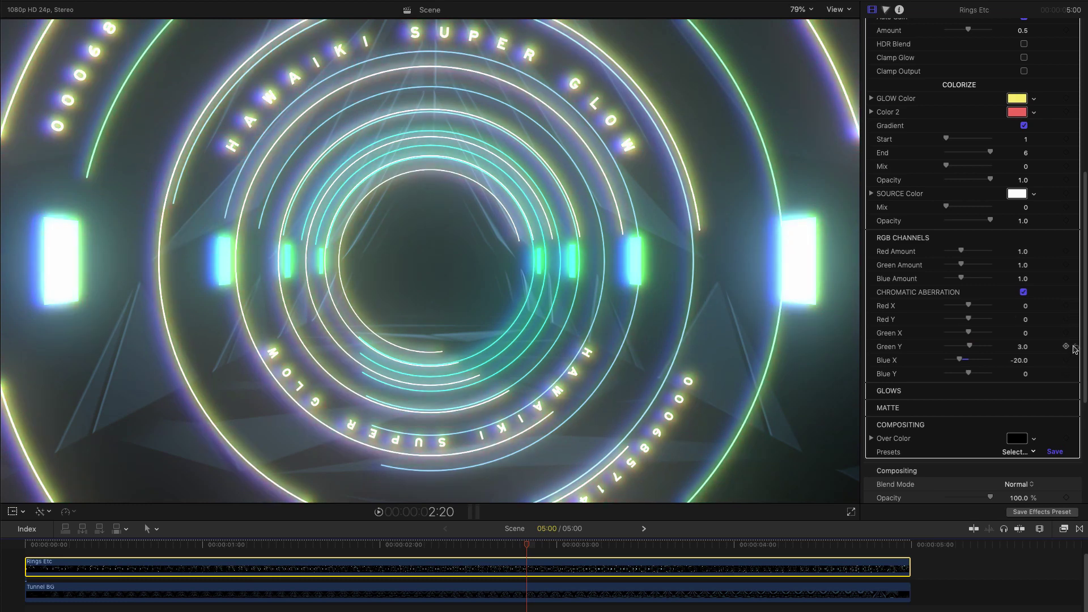
left_click(1076, 347)
left_click(1075, 361)
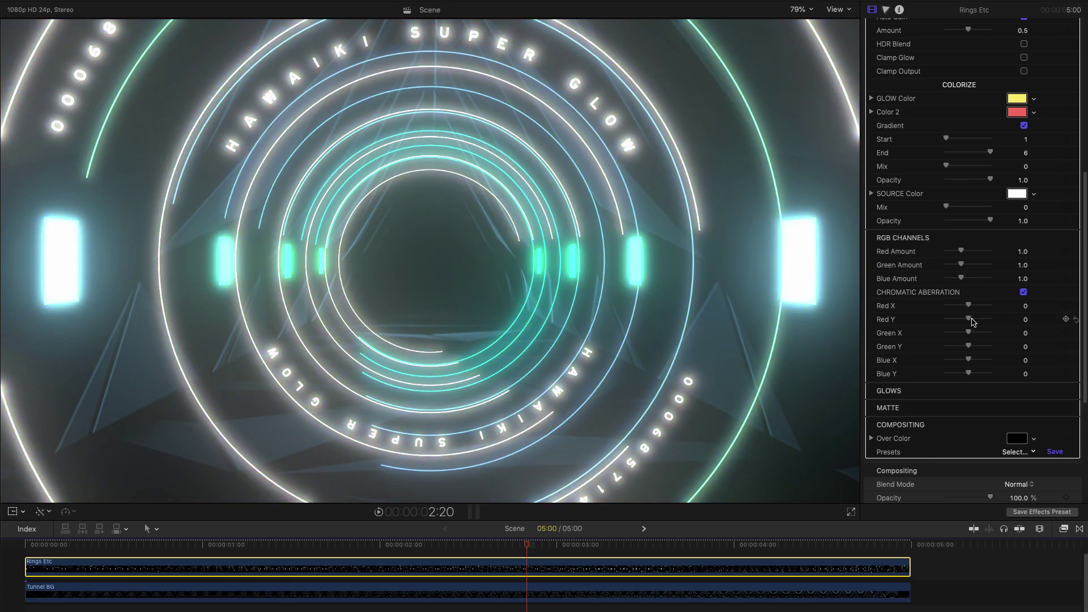
Step: Try chromatic offsets of Red X -10 and Green X 12, and shift Blue Y in the positive direction
left_click_drag(969, 307, 973, 334)
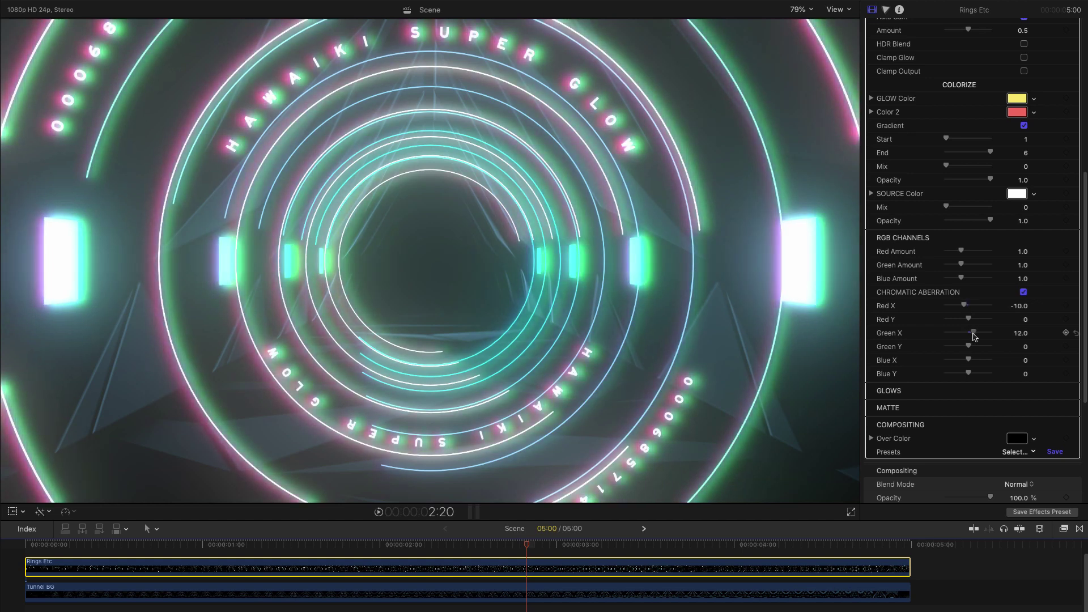
left_click_drag(968, 374, 976, 375)
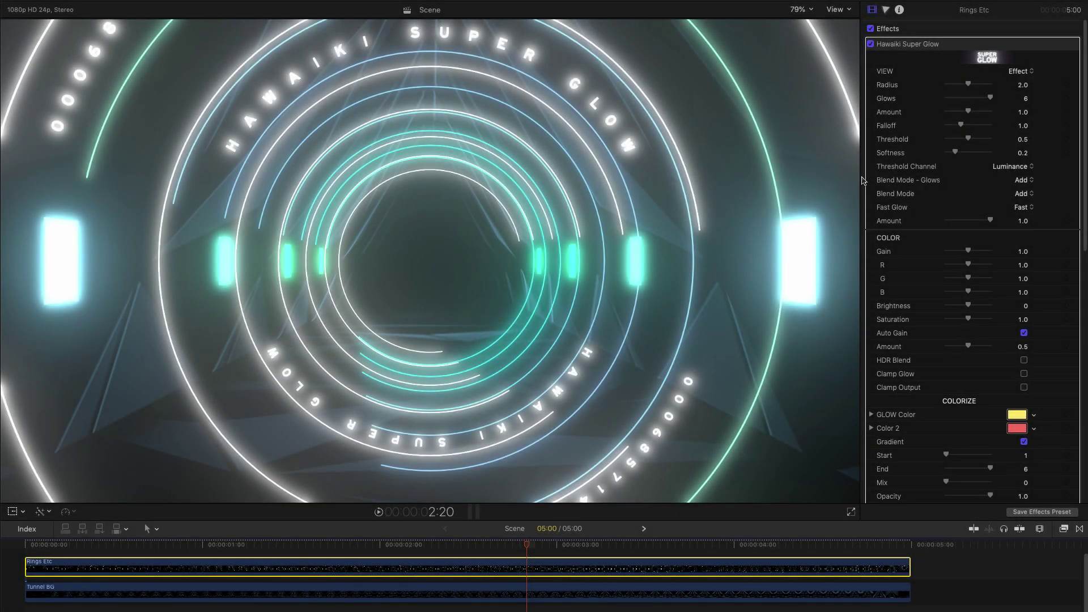
Step: Try Multiply as the blend mode between the individual glows, and restore Add
left_click(912, 186)
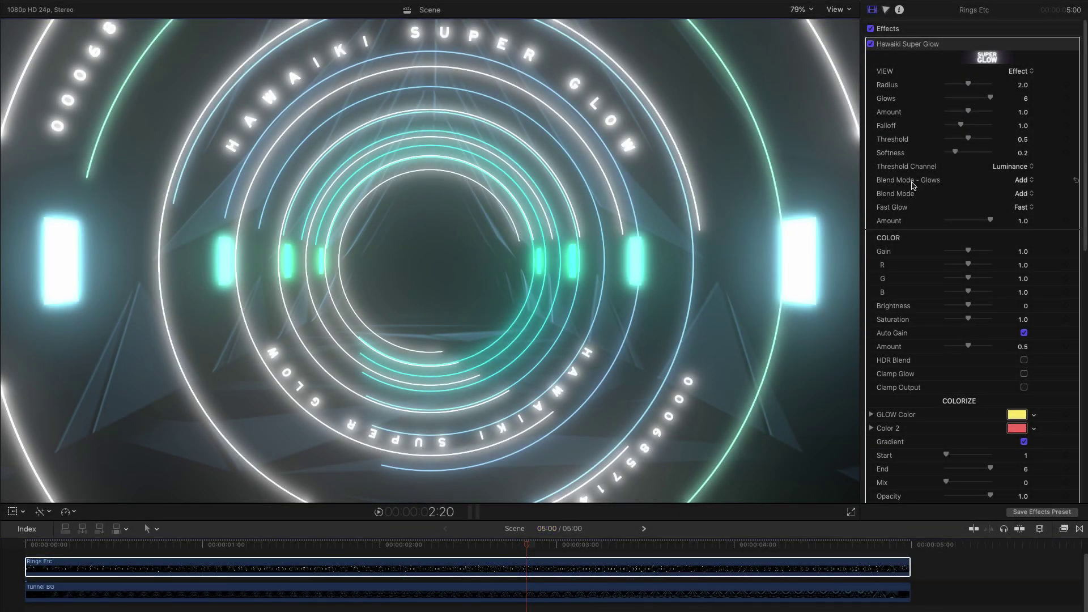
left_click(1029, 181)
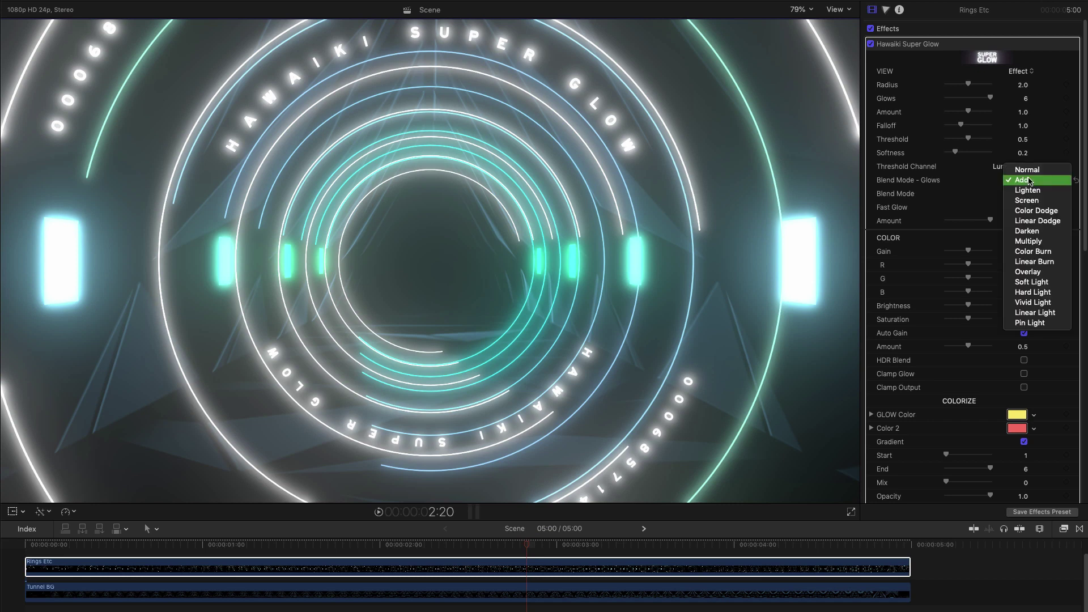
left_click(1037, 243)
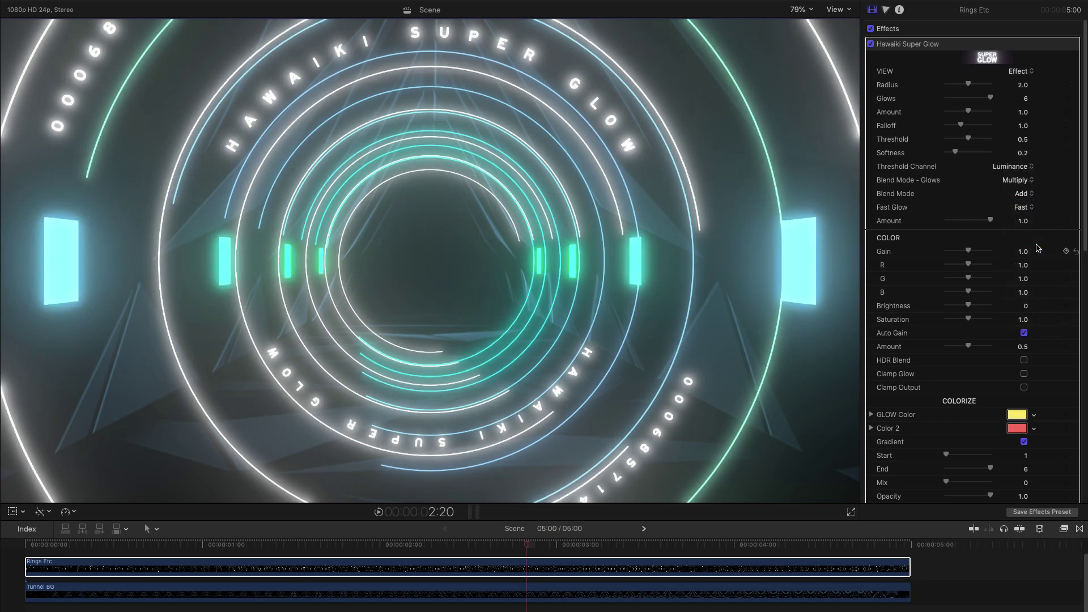
left_click(1026, 180)
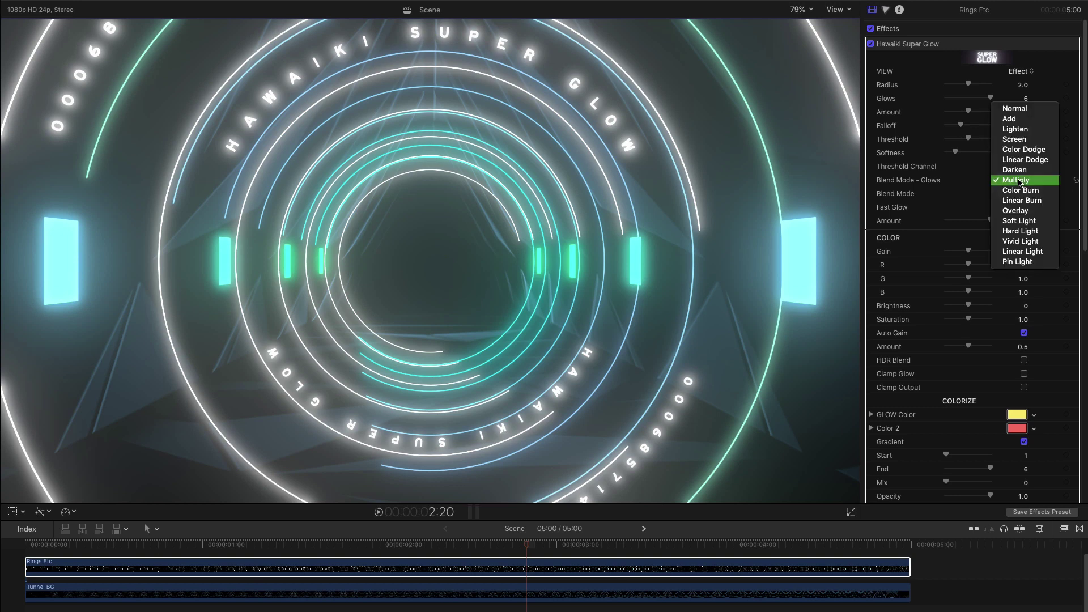
left_click(1020, 120)
Step: Try Color Burn and Subtract as the effect's overall Blend Mode, and restore Add
left_click(1020, 193)
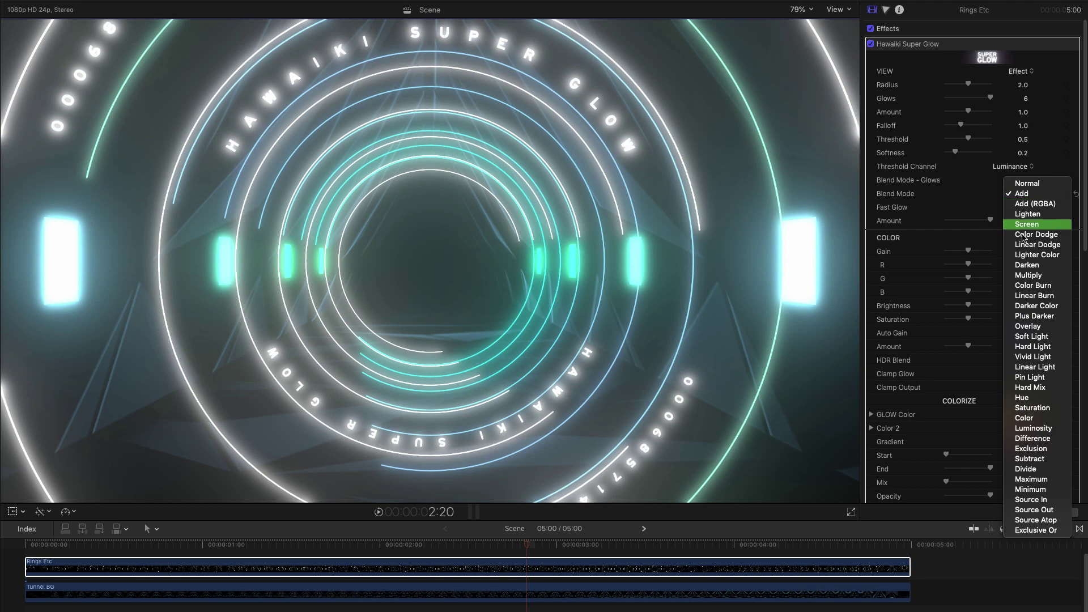
left_click(1027, 285)
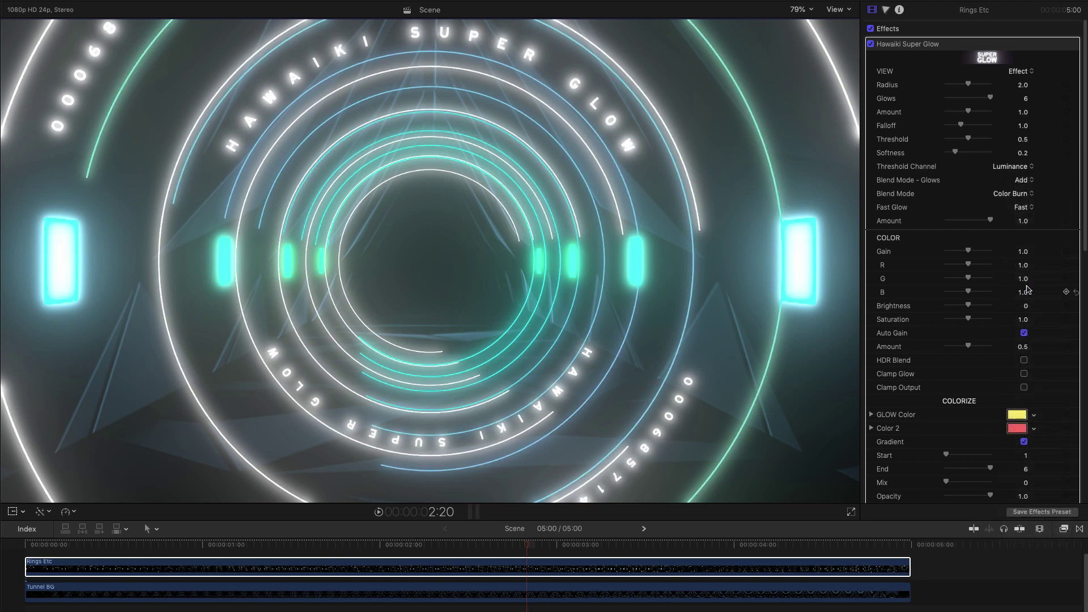
left_click(1020, 194)
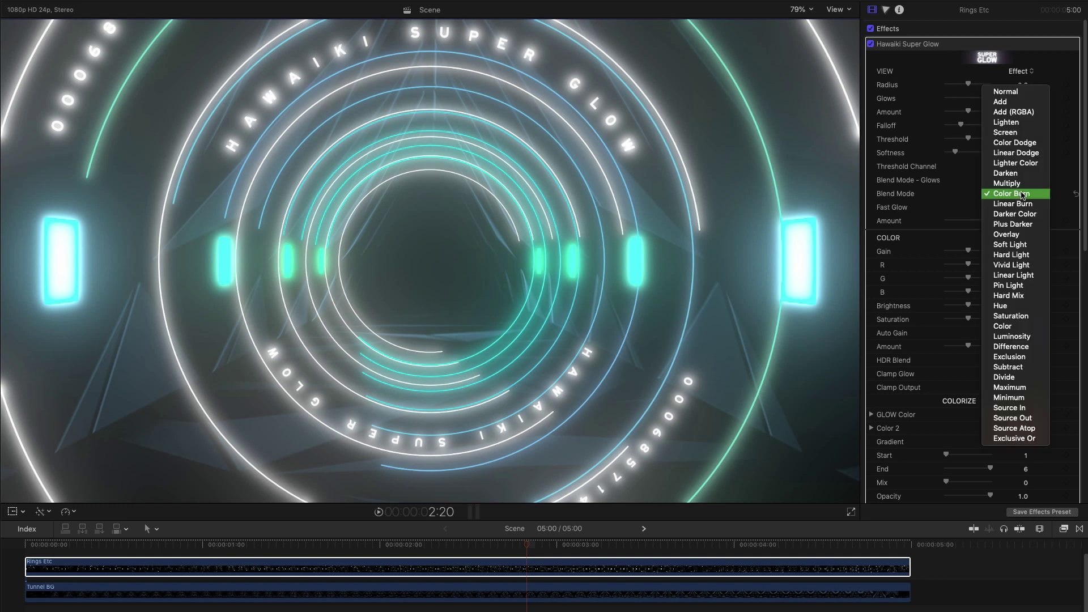
left_click(1027, 367)
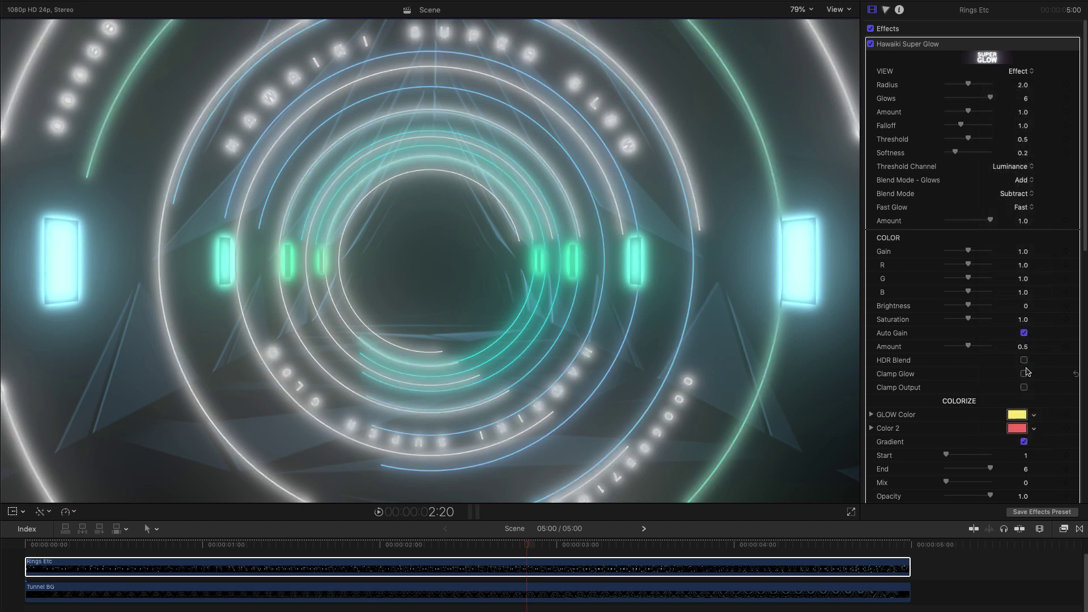
left_click(1023, 193)
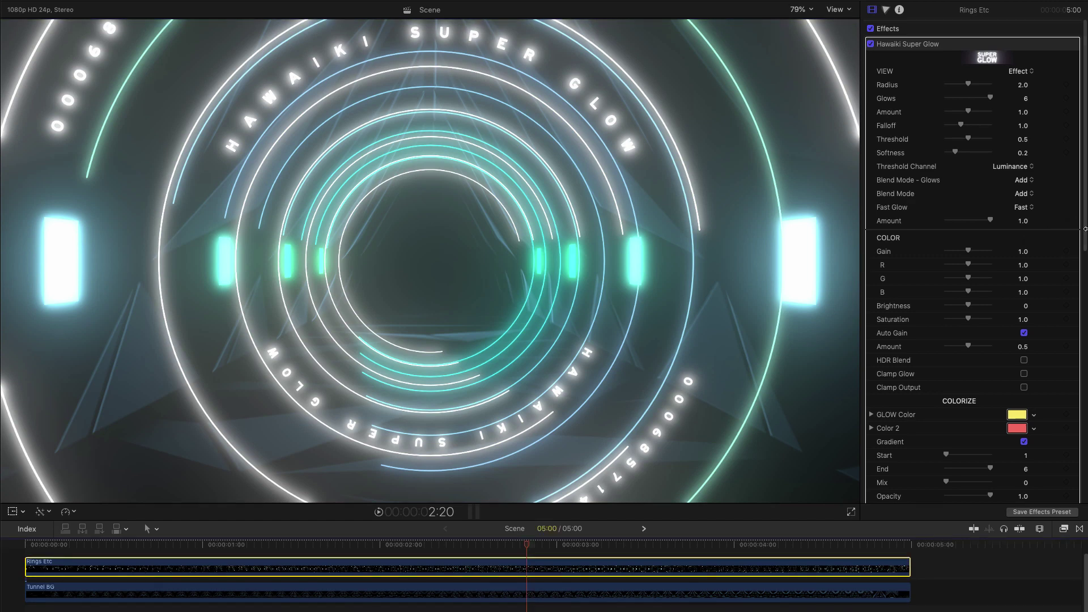
Step: Try Linear Dodge, Screen and Add as the rings clip's own compositing blend mode, and return it to Normal
scroll(1046, 225, "down", 15)
left_click(1014, 320)
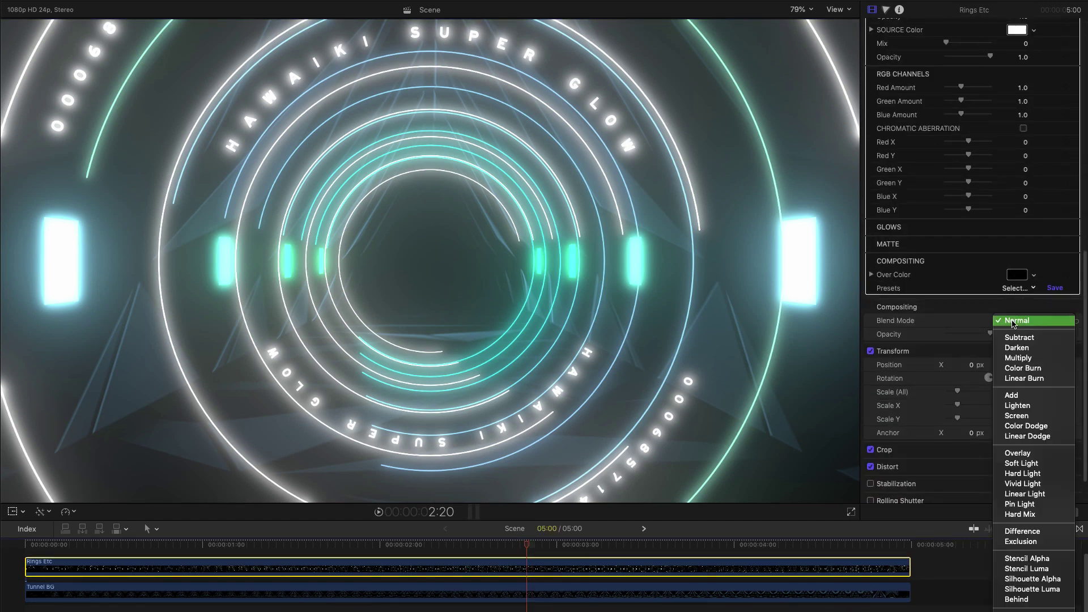
left_click(1027, 436)
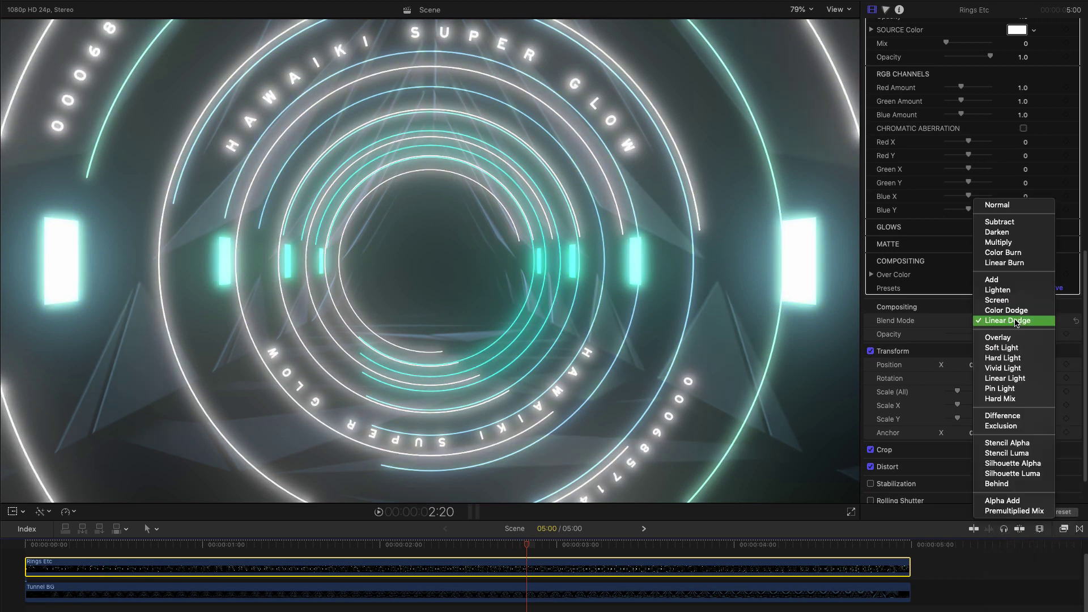
left_click(1018, 321)
left_click(1016, 305)
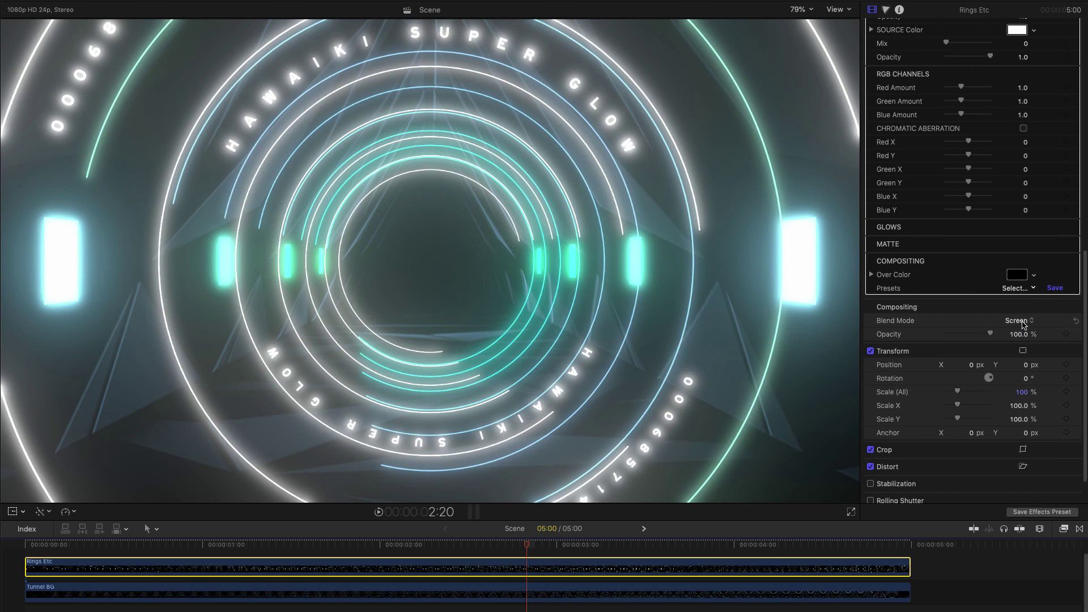
left_click(1018, 321)
left_click(1027, 305)
left_click(1020, 321)
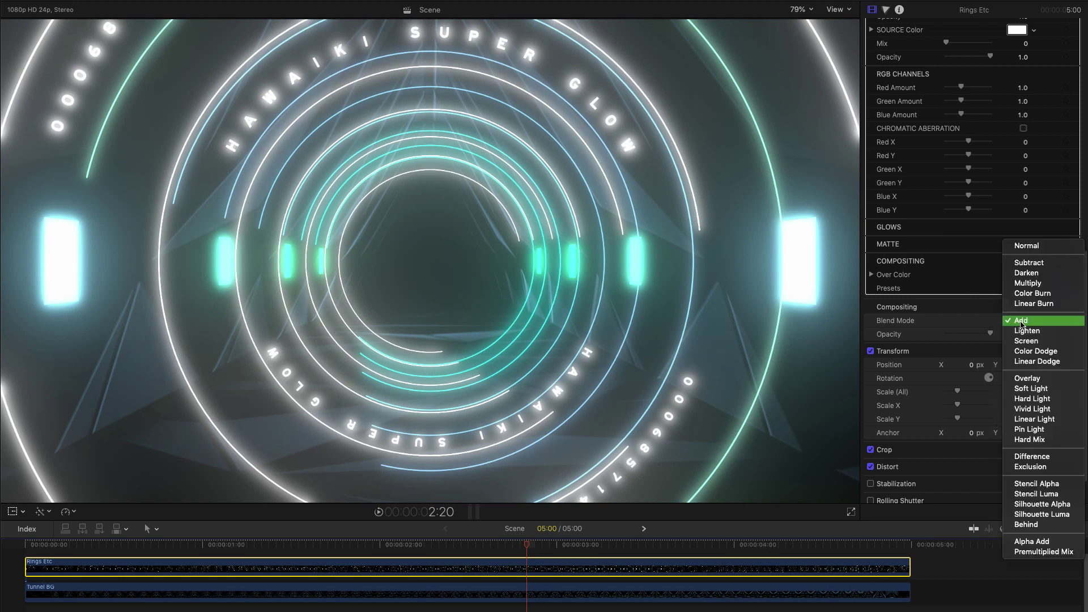
left_click(1036, 246)
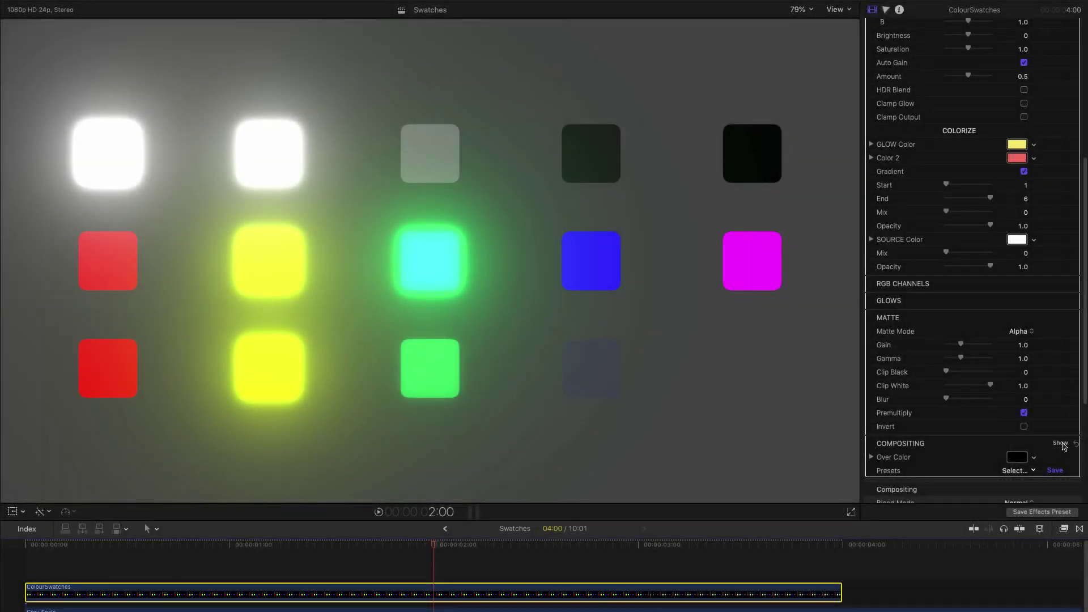
Step: Reveal the effect's Compositing controls on the ColourSwatches clip and enable Source over Effect
left_click(1059, 443)
scroll(1084, 397, "down", 7)
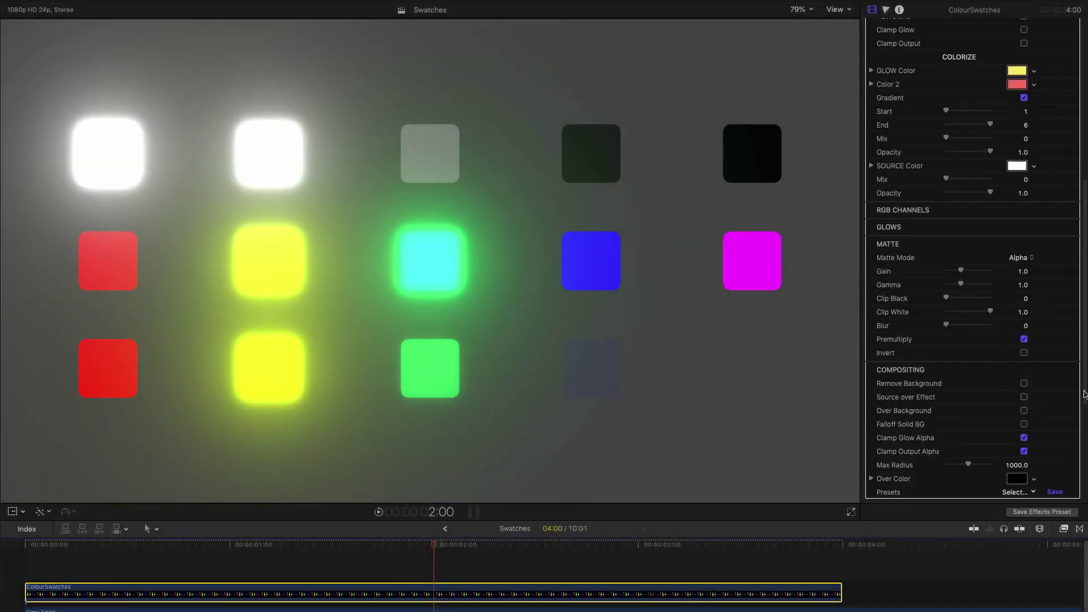
scroll(1085, 443, "down", 3)
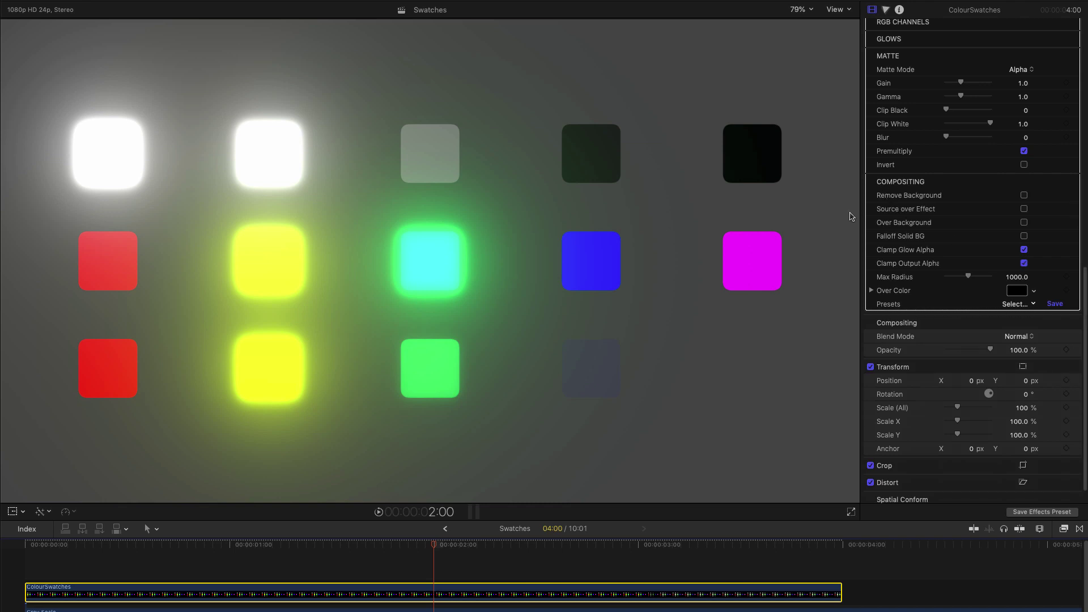
left_click(1024, 209)
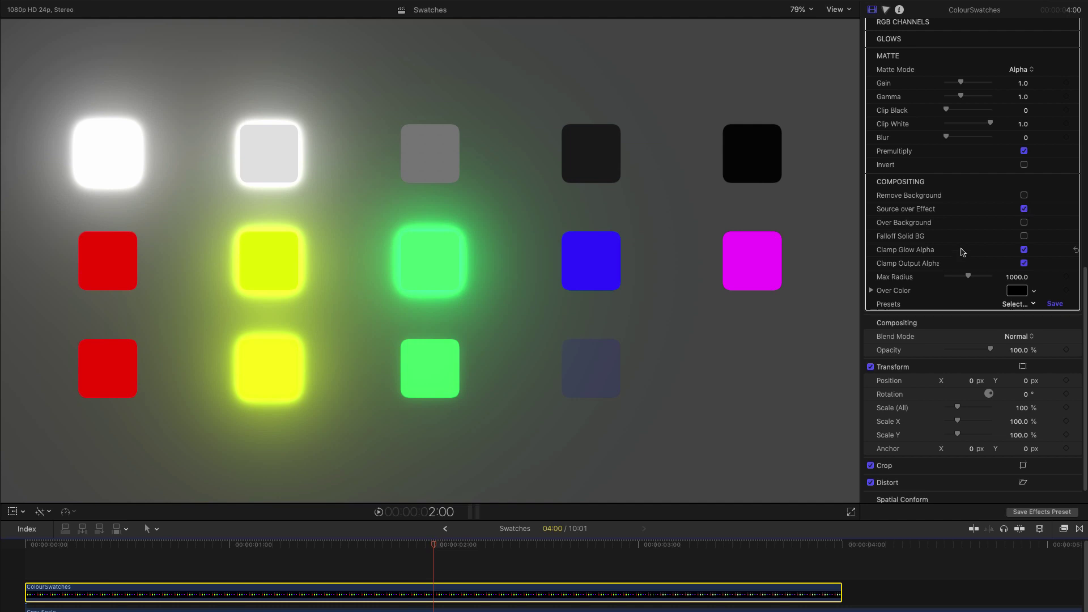
Step: Colorize the source swatches black by setting the Source Color Mix to 1.0 and darkening its color fully
scroll(961, 252, "up", 10)
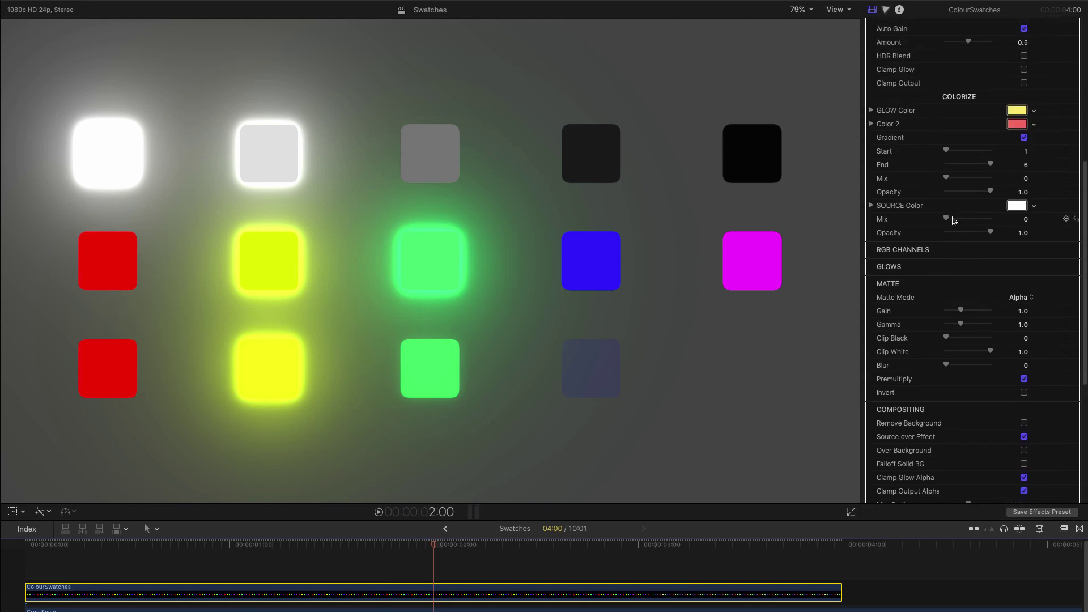
left_click_drag(947, 220, 997, 220)
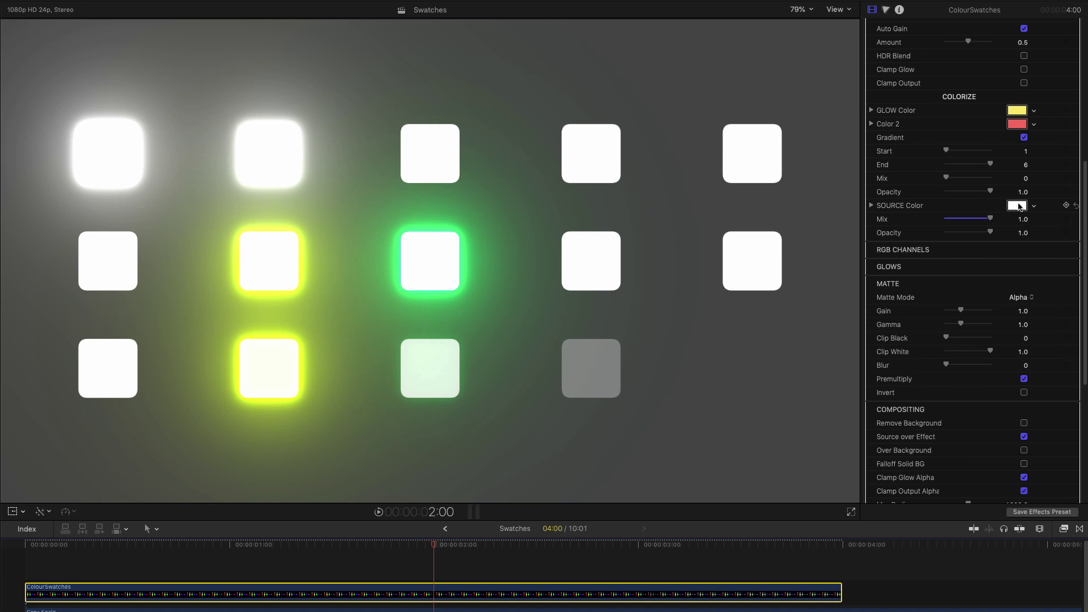
left_click(1019, 208)
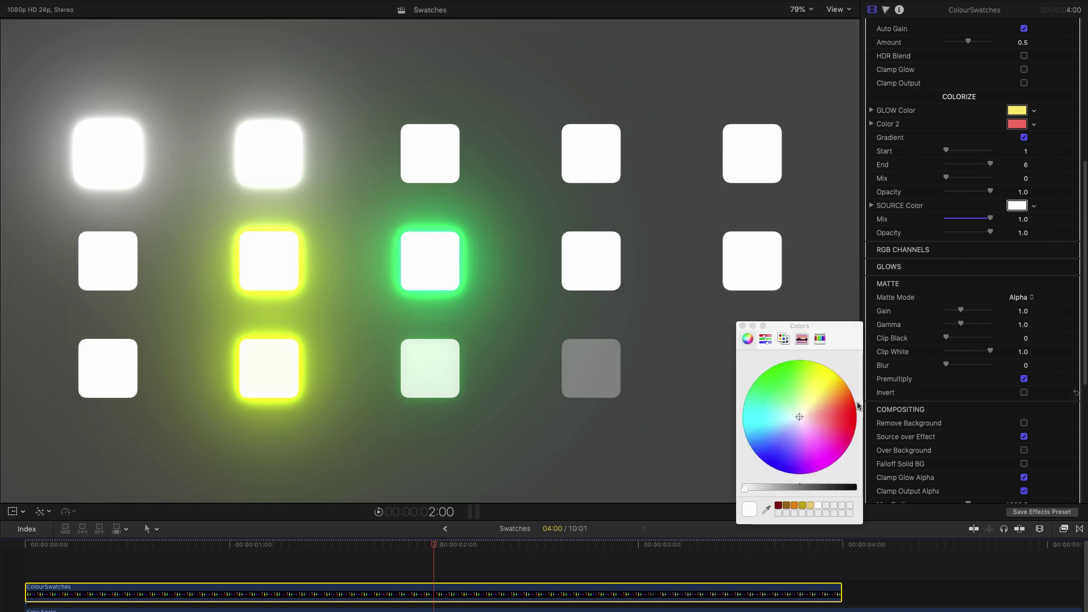
left_click_drag(832, 488, 928, 497)
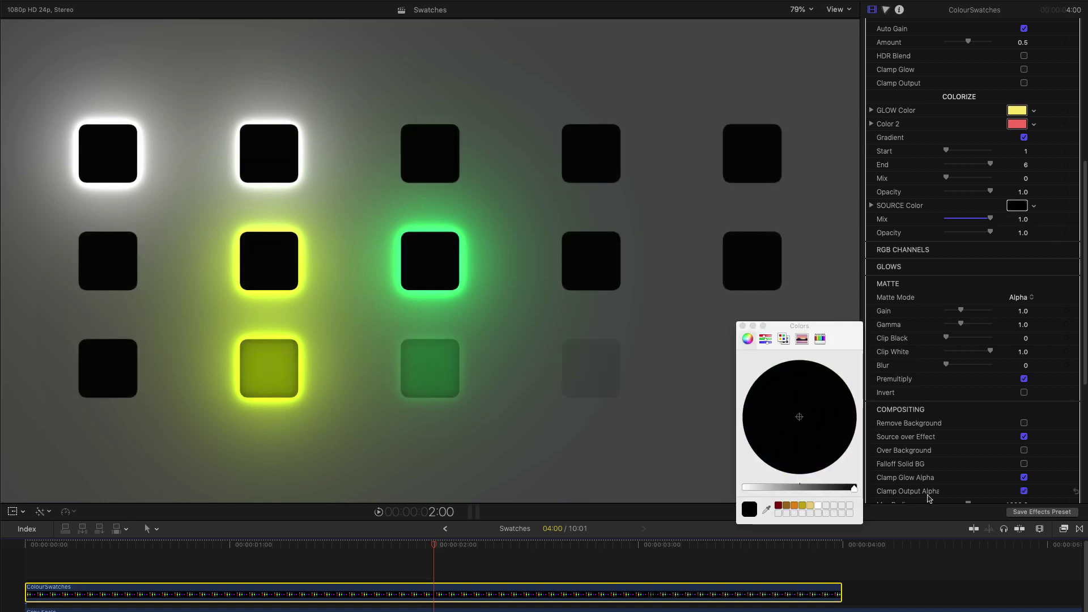
scroll(952, 255, "up", 8)
mouse_move(959, 97)
left_mouse_down()
mouse_move(991, 97)
mouse_move(970, 95)
left_mouse_up()
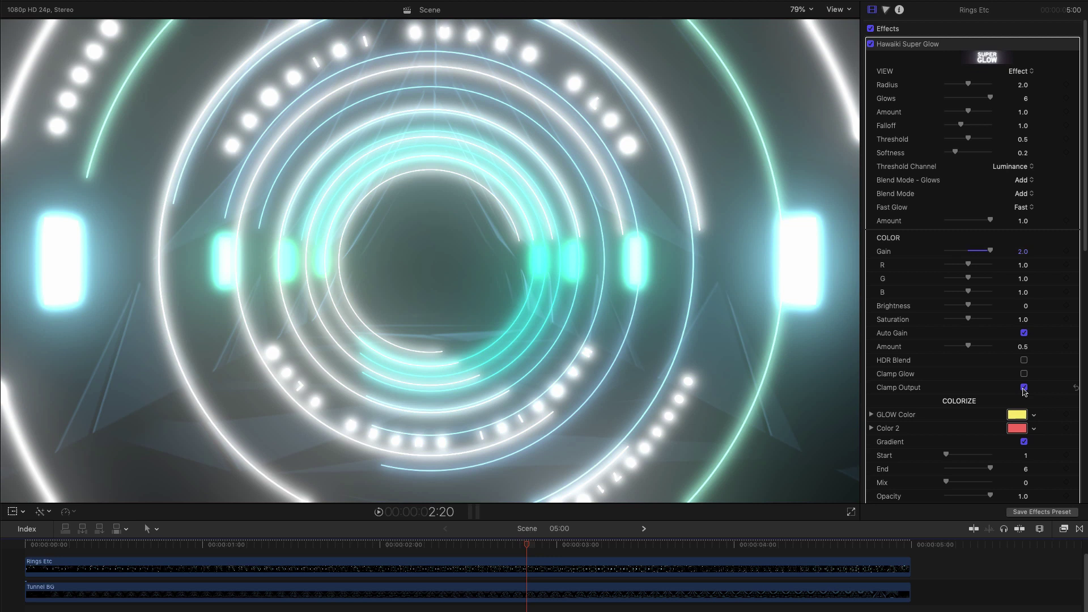
Step: Toggle Clamp Output off and back on for the rings clip to compare the glow at Gain 2.0
left_click(1024, 388)
left_click(1024, 387)
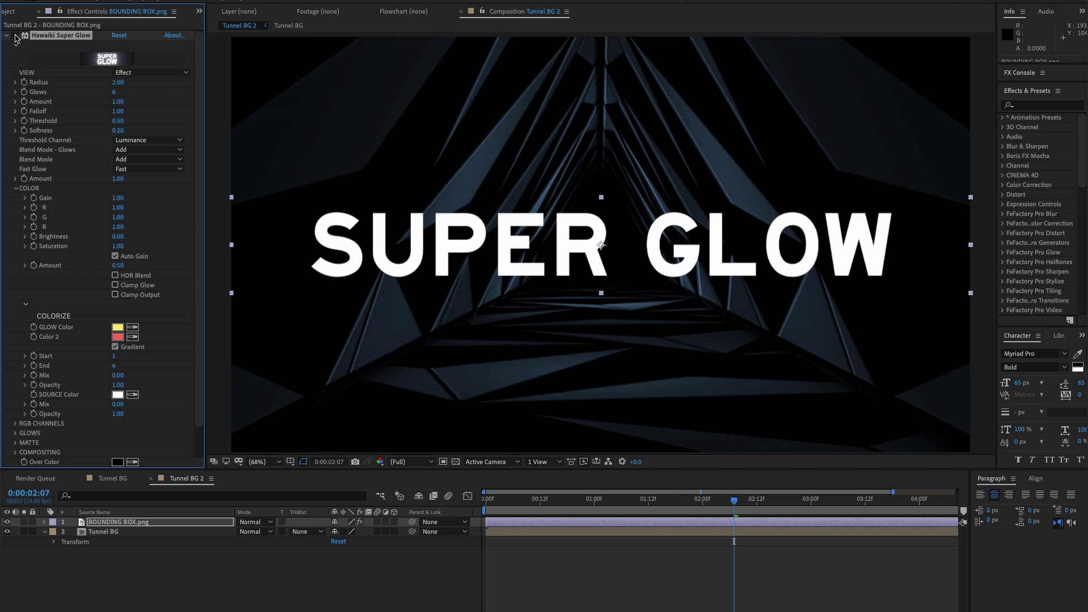
Step: Switch to After Effects and turn on the Hawaiki Super Glow effect on the BOUNDING BOX.png layer
left_click(14, 36)
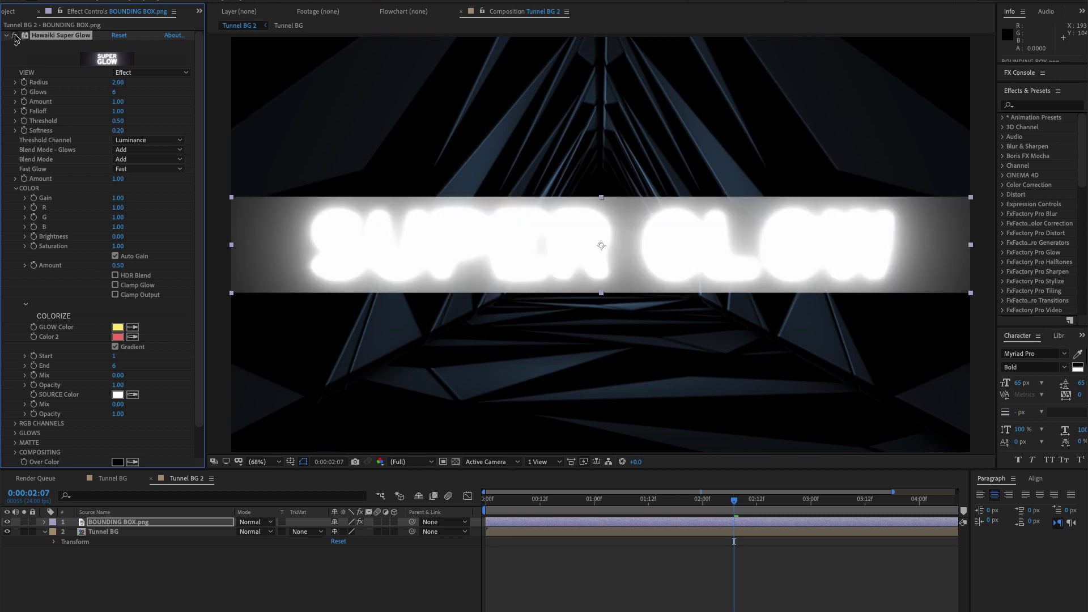